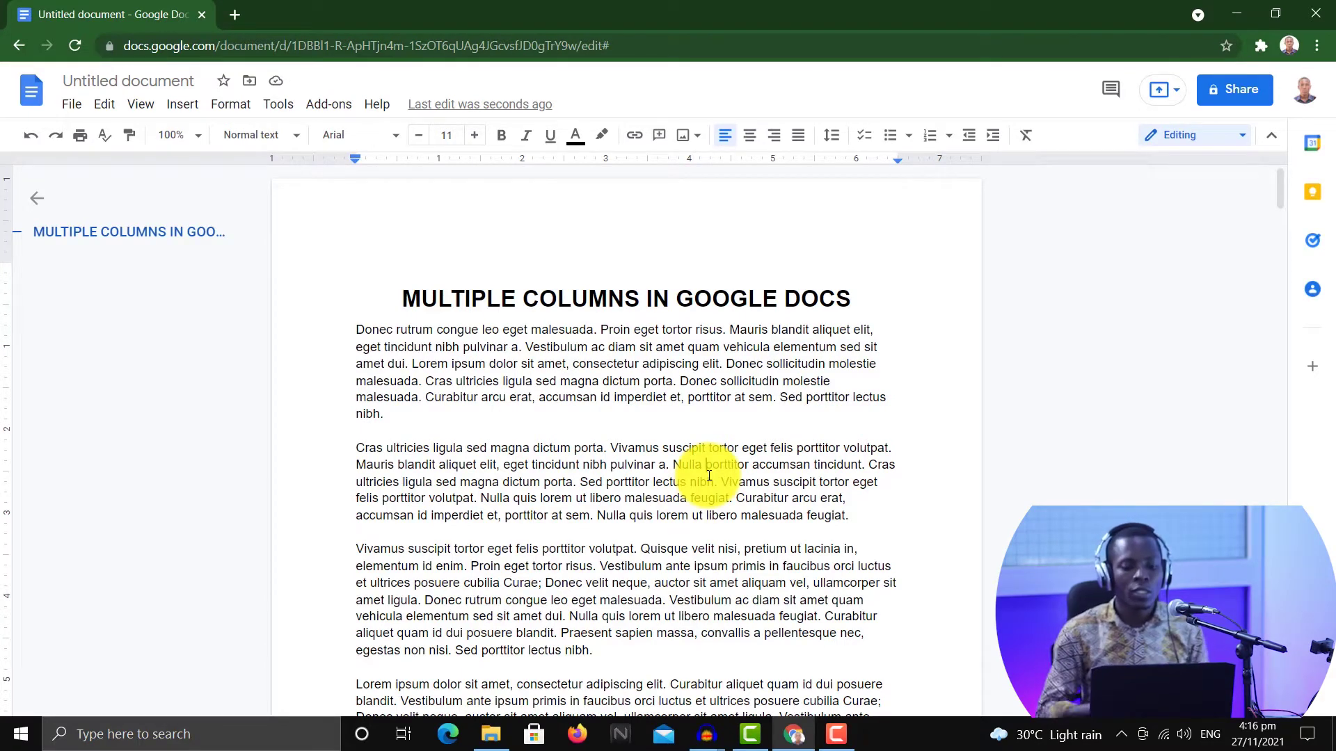
Step: Insert a page break after the first paragraph, then undo it
key("ctrl+Return")
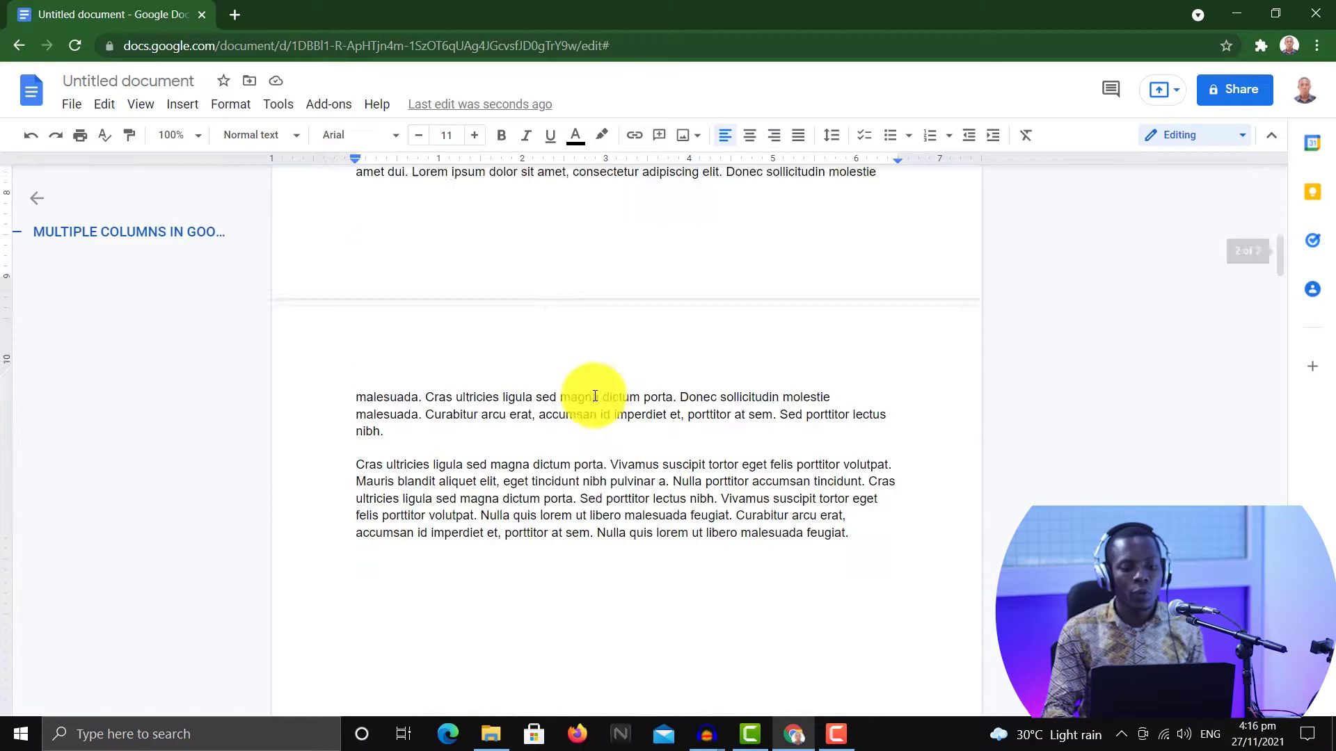
key("ctrl+z")
scroll(470, 439, "up", 3)
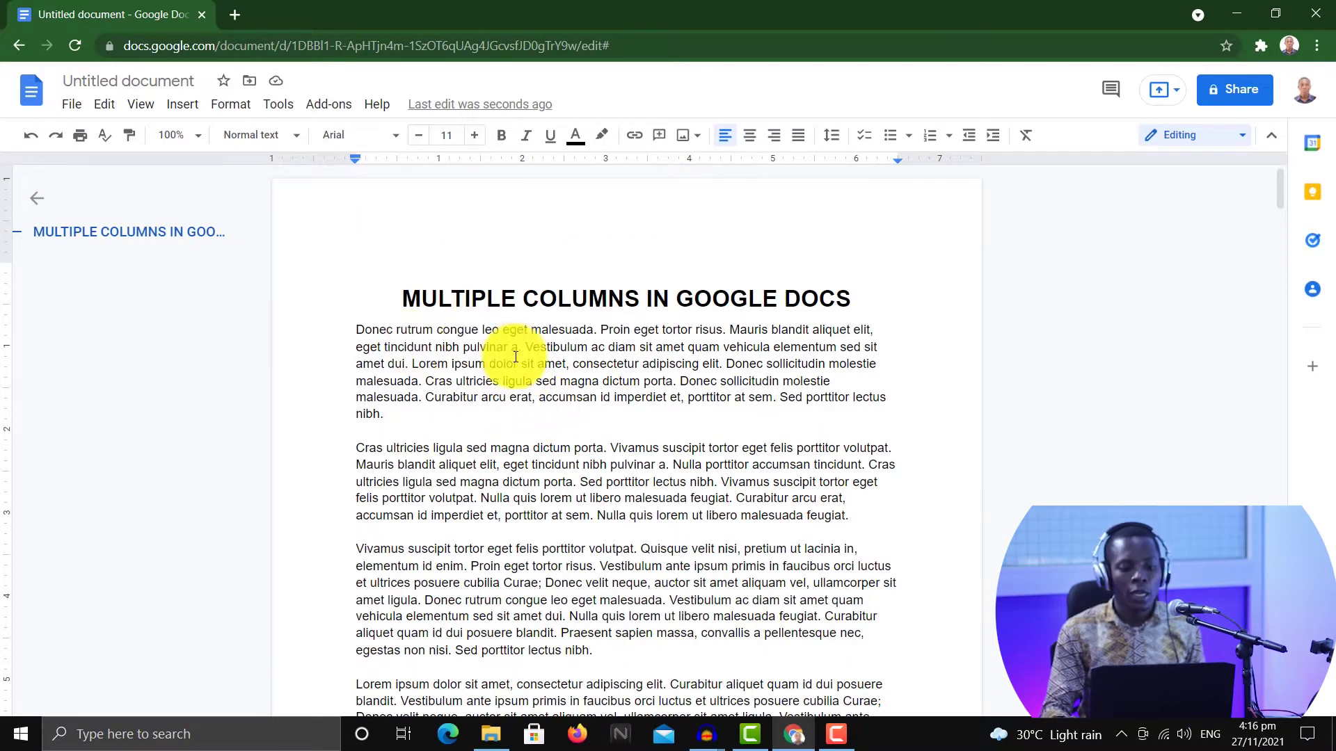
scroll(516, 357, "down", 2)
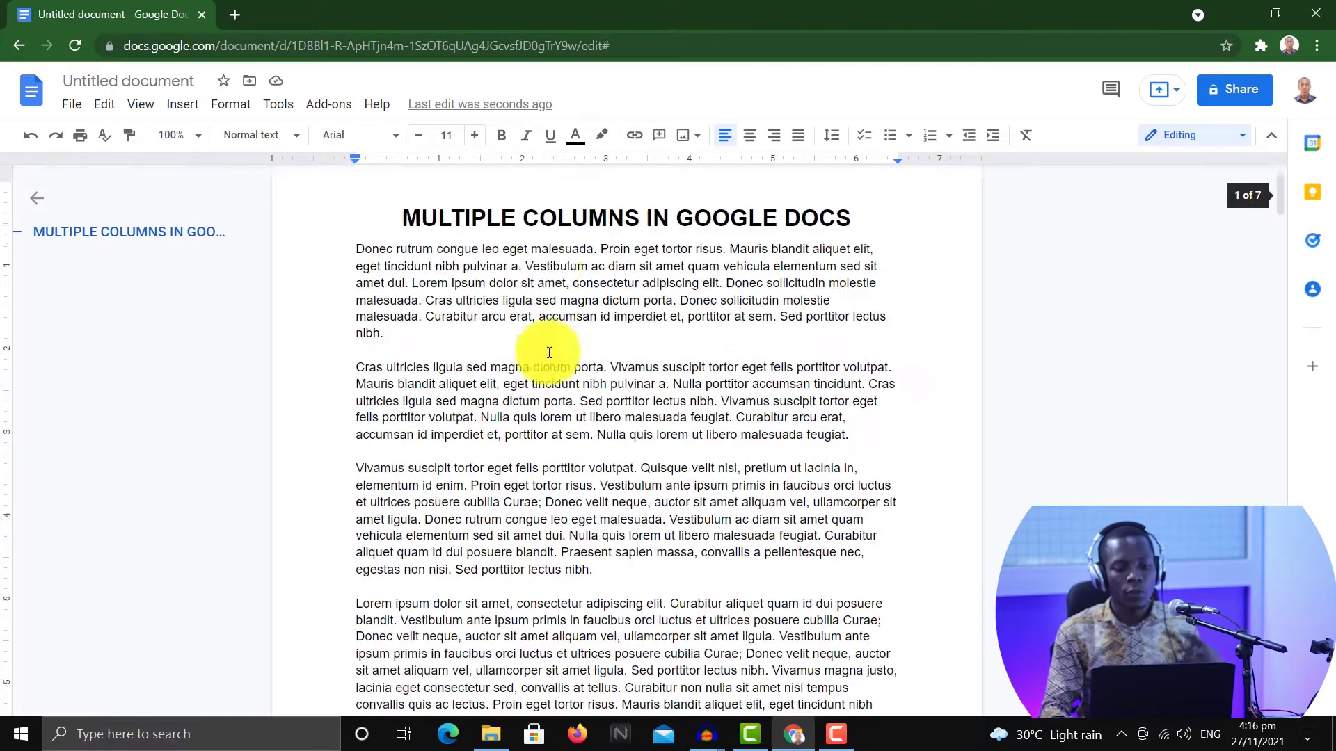
scroll(549, 353, "up", 1)
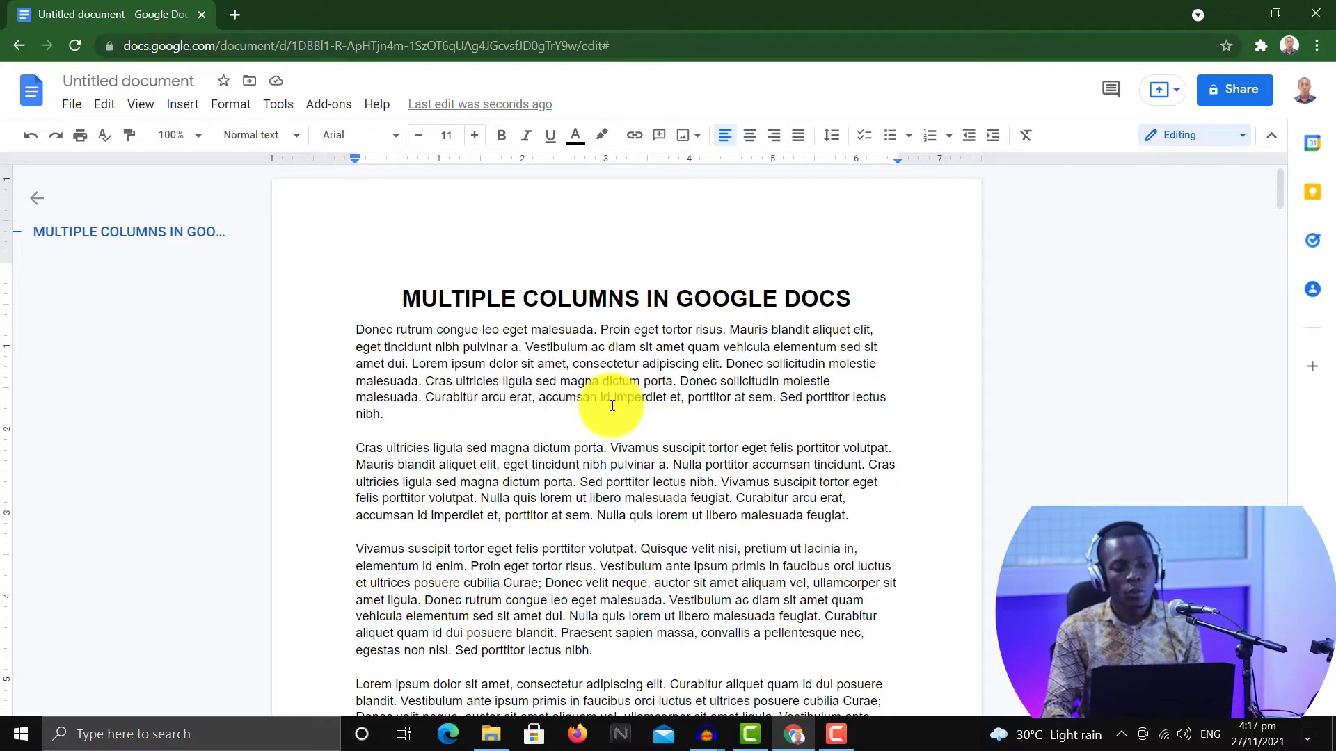
Step: Set the entire document in two columns and review the result
key("ctrl+a")
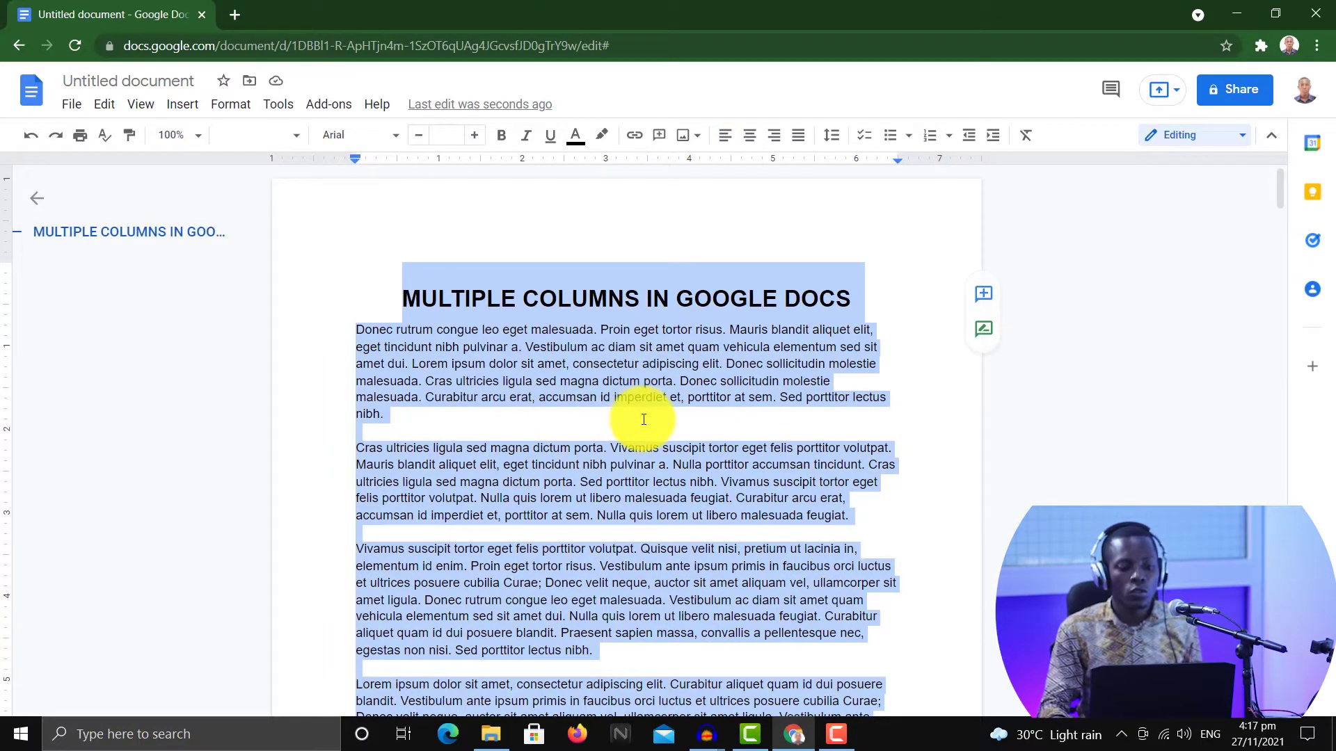
left_click(243, 113)
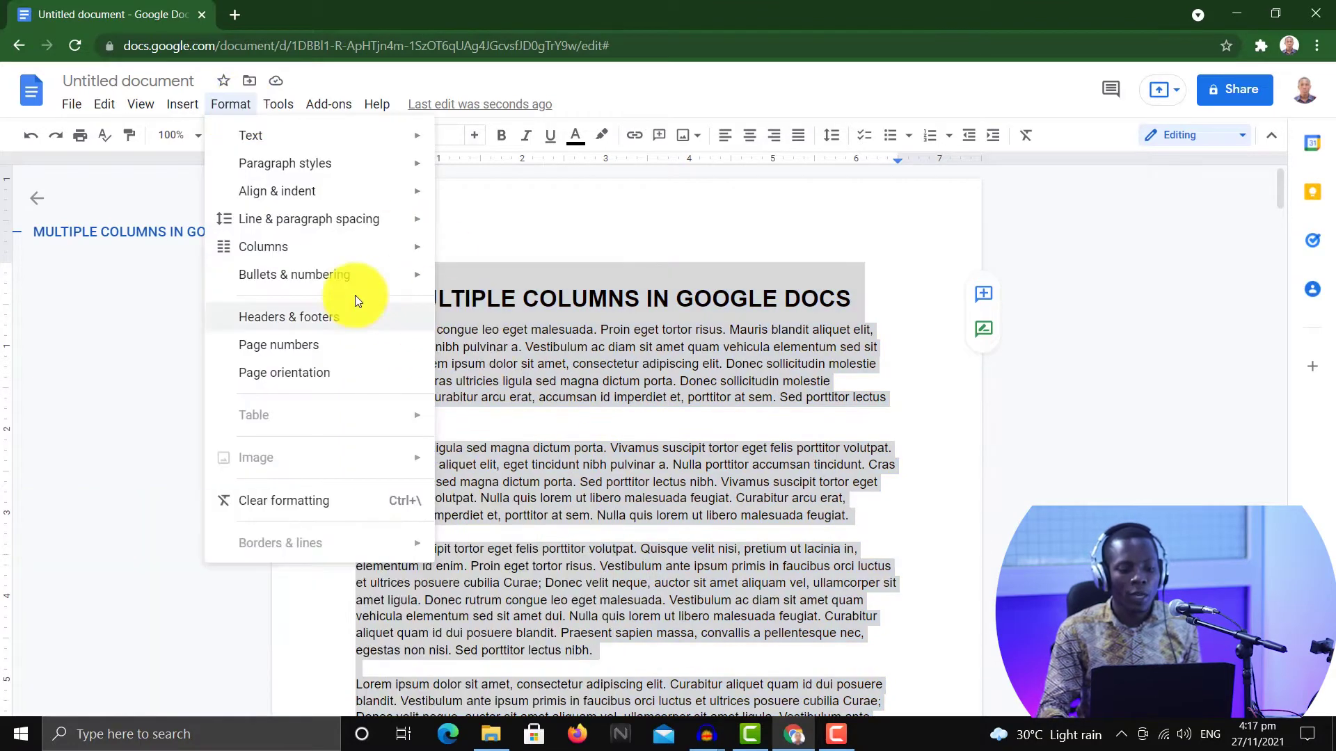
mouse_move(363, 252)
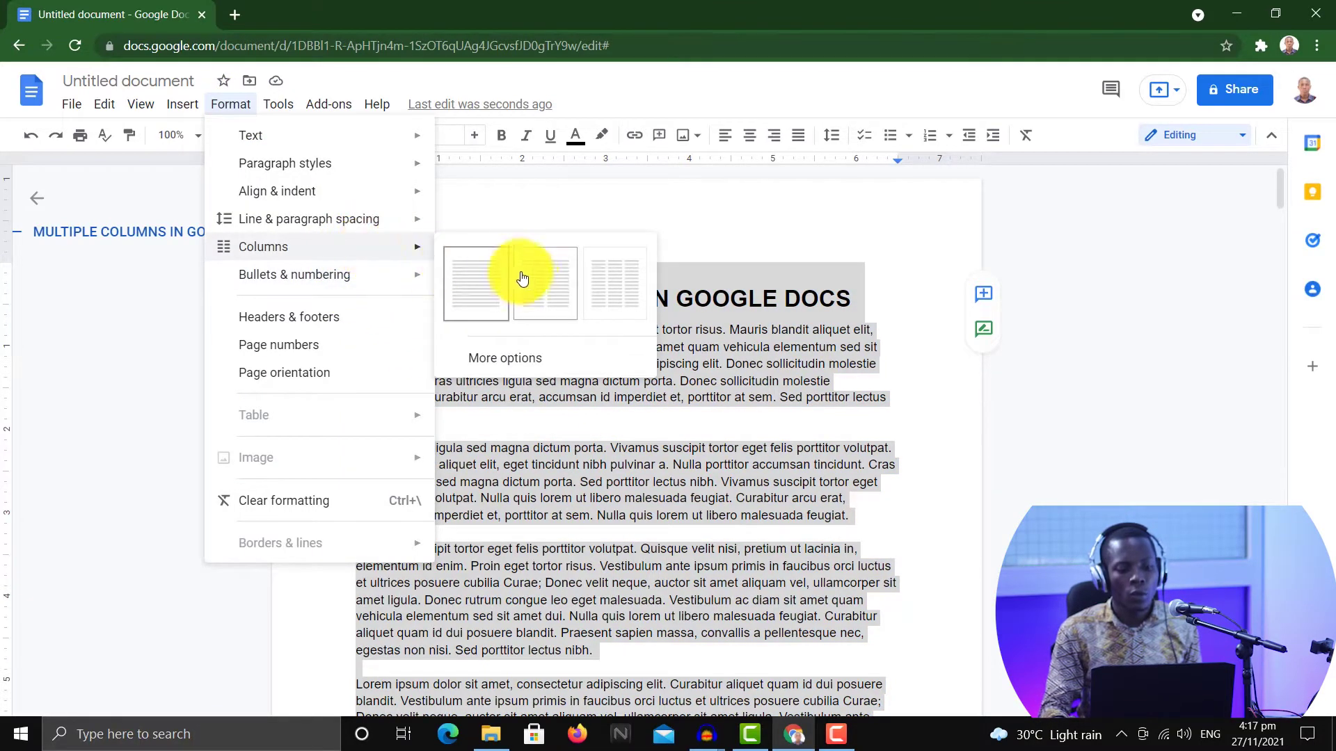
left_click(548, 299)
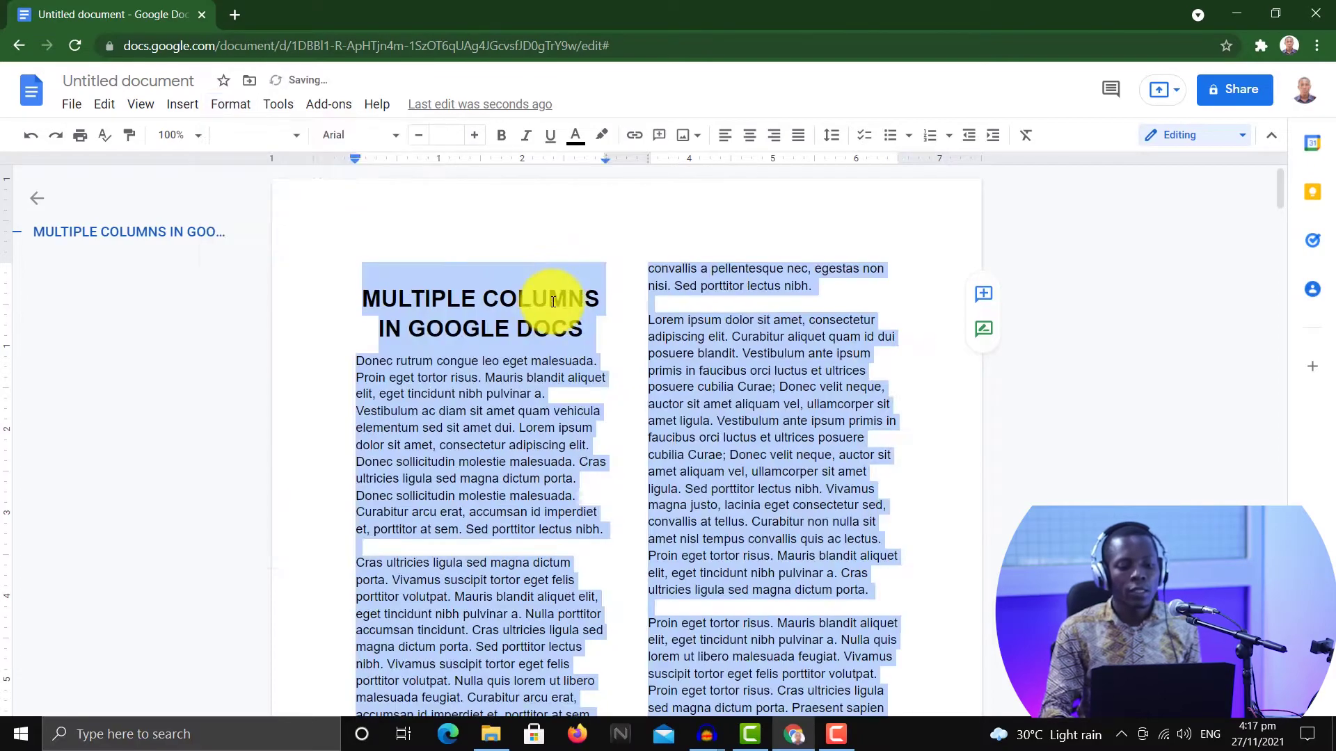
scroll(654, 397, "down", 10)
scroll(652, 418, "down", 15)
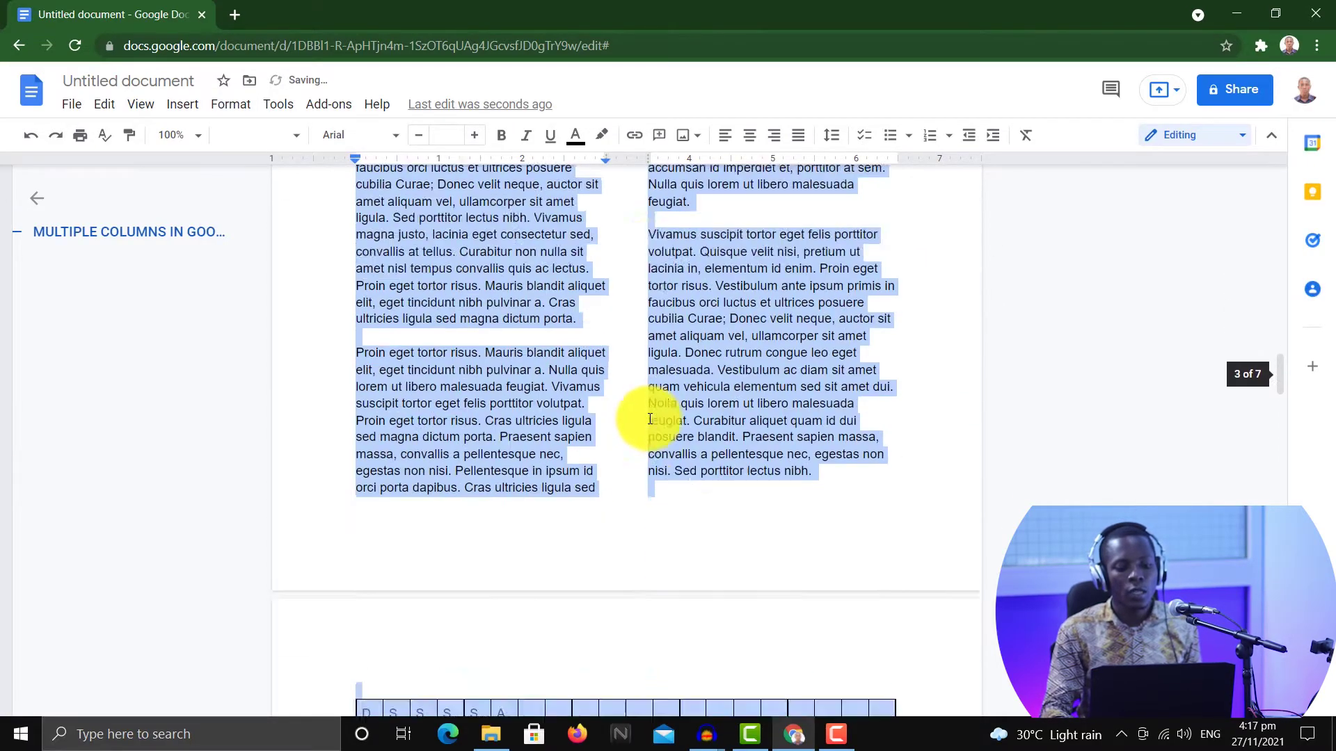
scroll(651, 416, "down", 10)
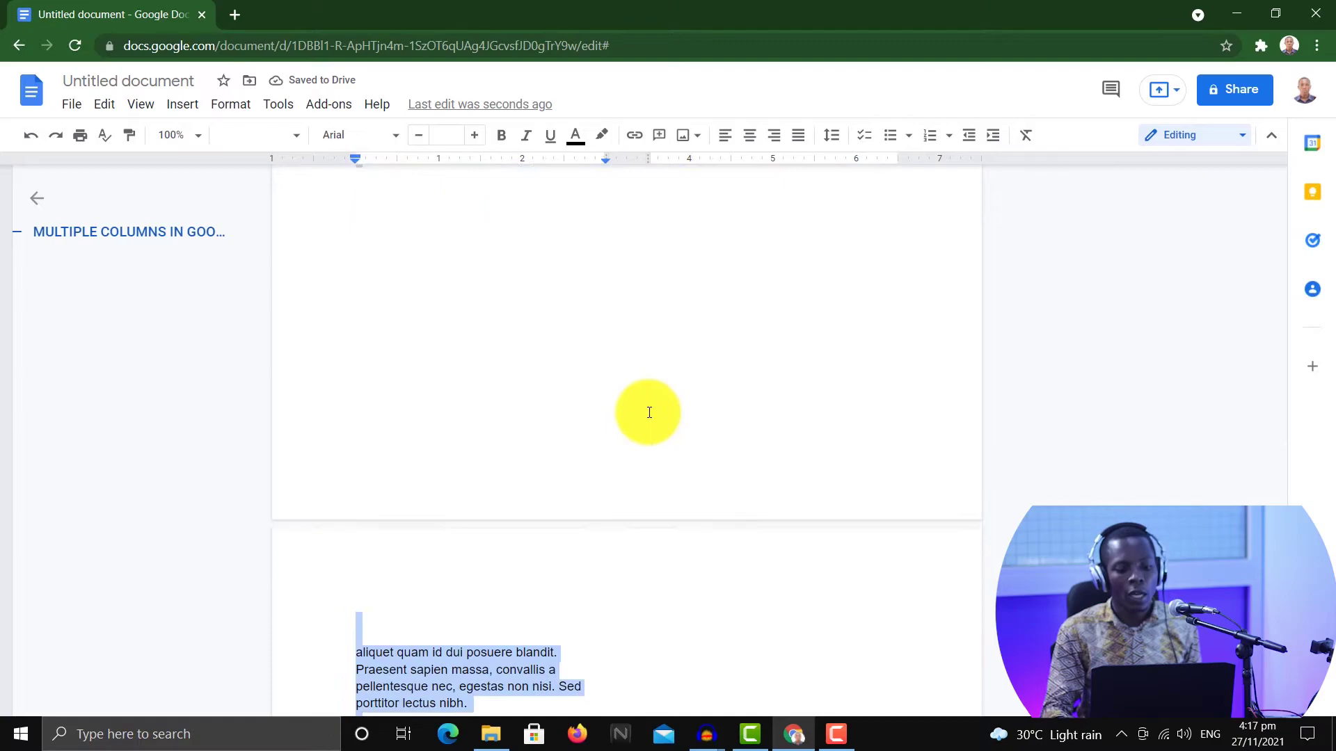
scroll(653, 420, "up", 20)
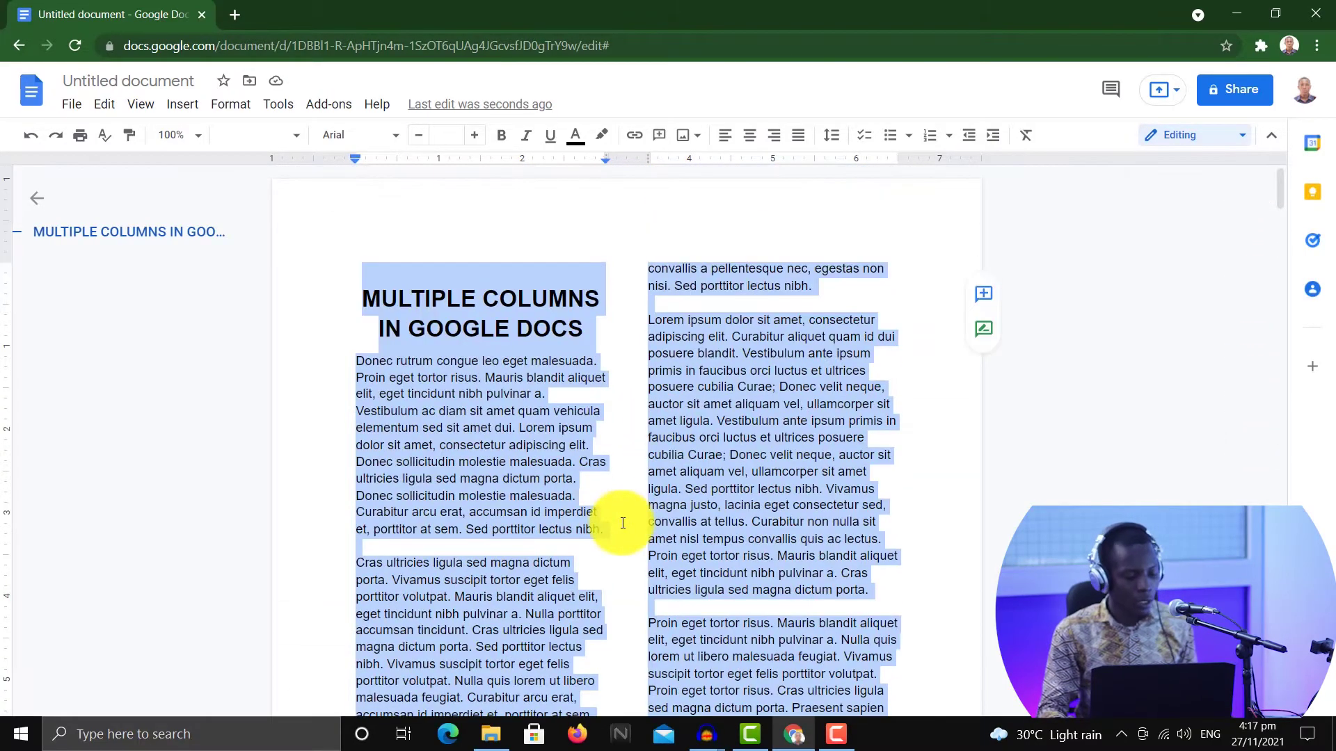
Step: Clear the whole-document selection and review the page layout
left_click(623, 524)
key("ctrl+a")
scroll(639, 497, "down", 10)
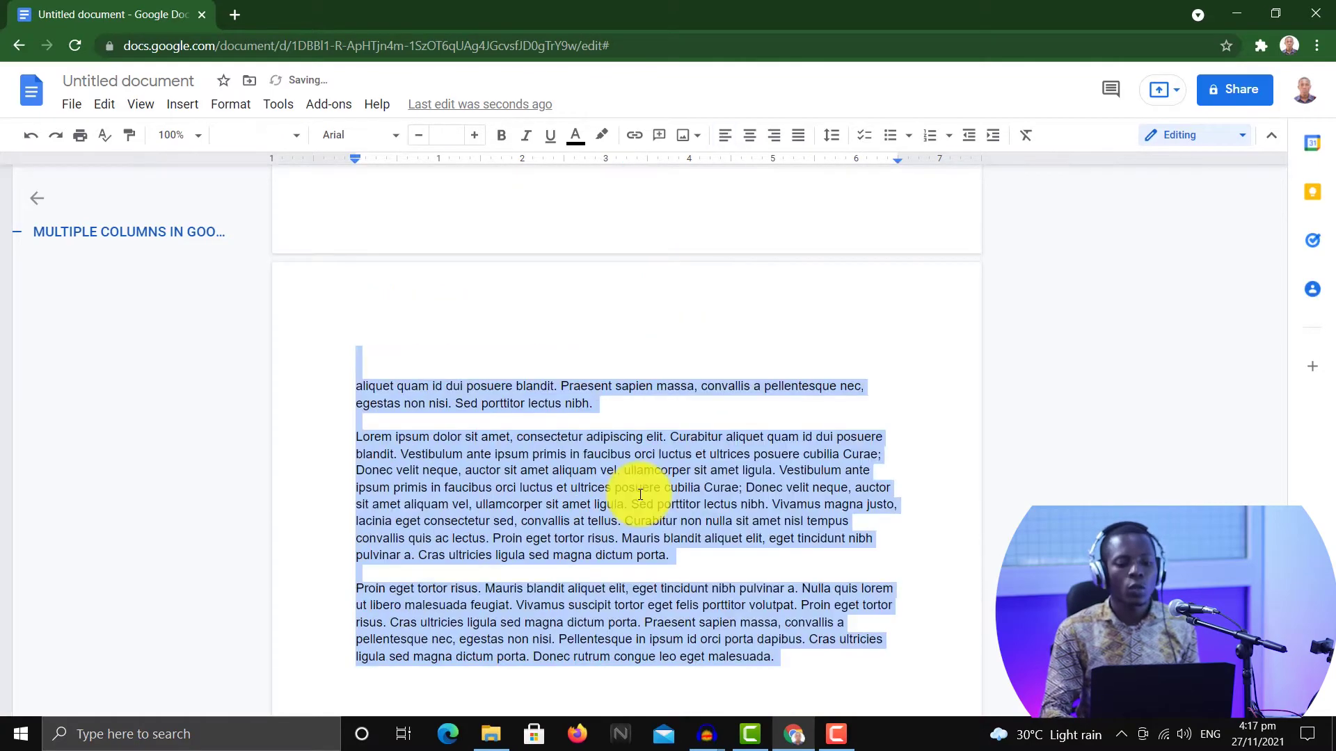
scroll(676, 457, "up", 5)
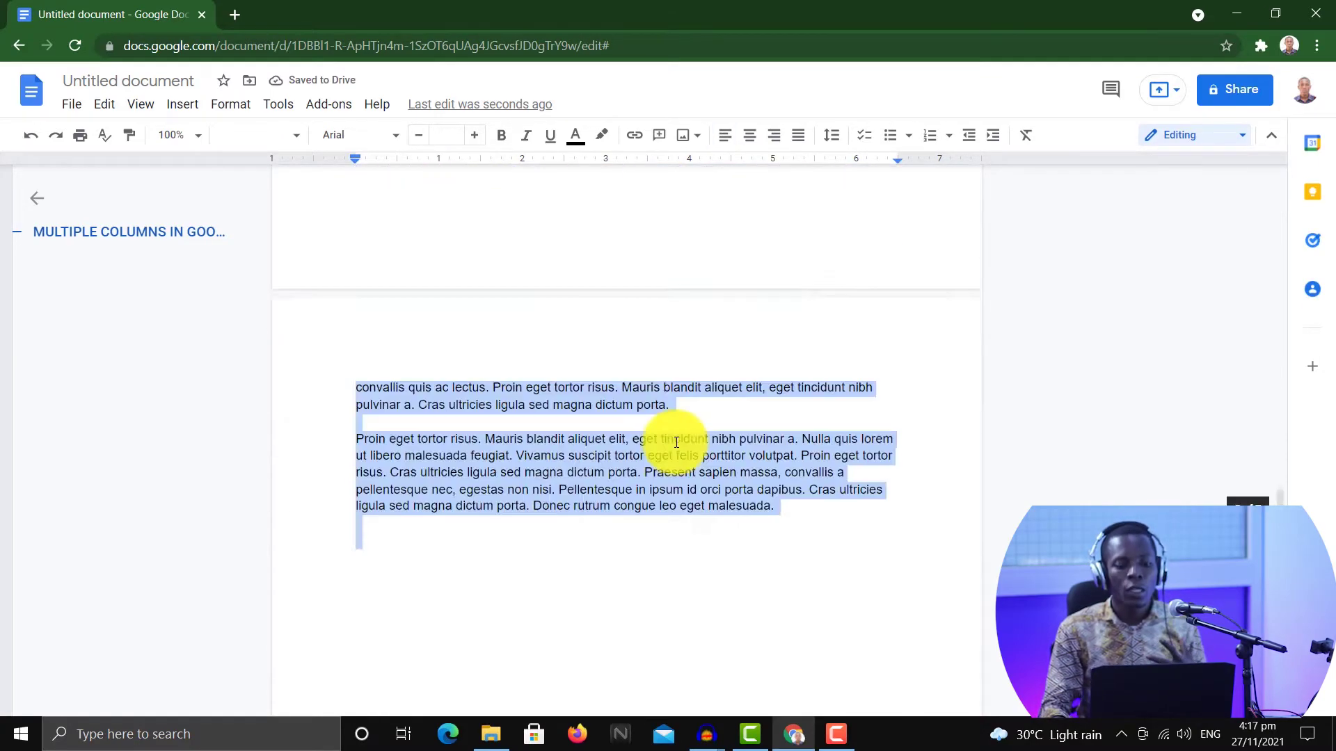
scroll(681, 436, "up", 10)
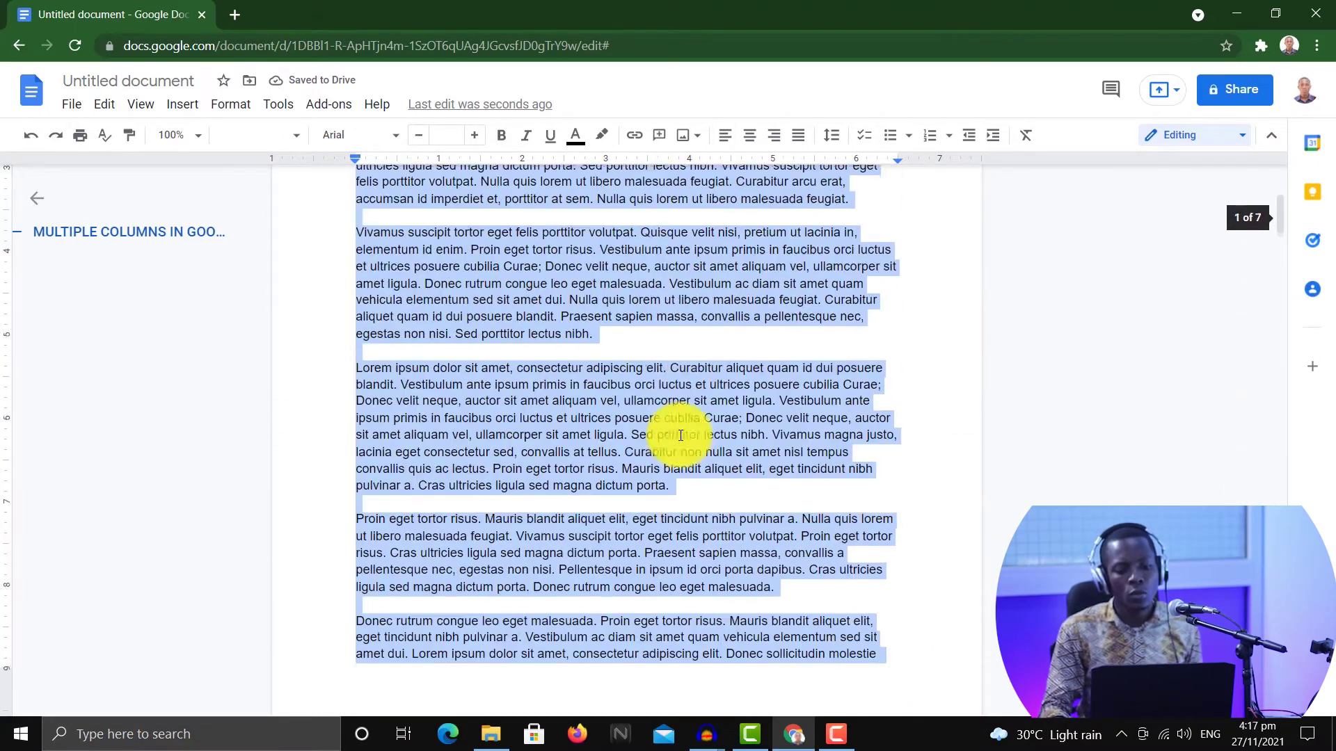
left_click(697, 426)
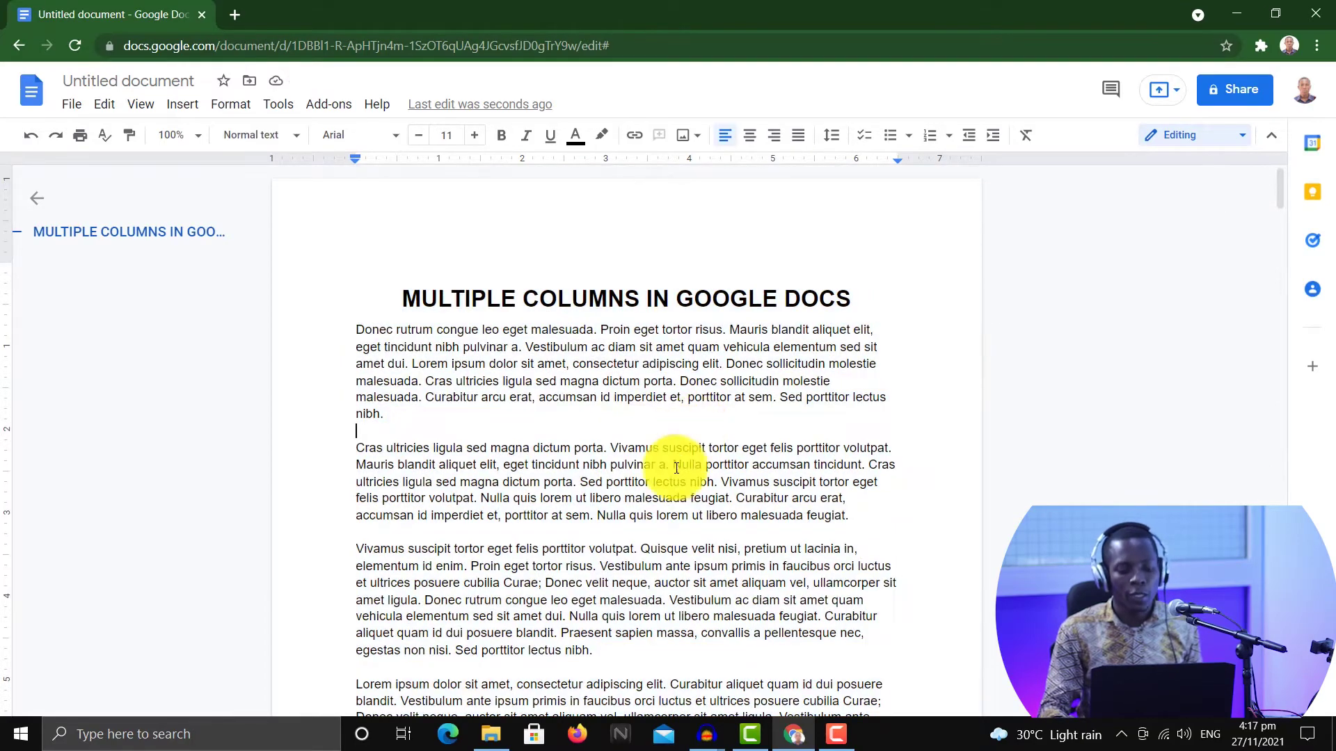
scroll(674, 481, "down", 12)
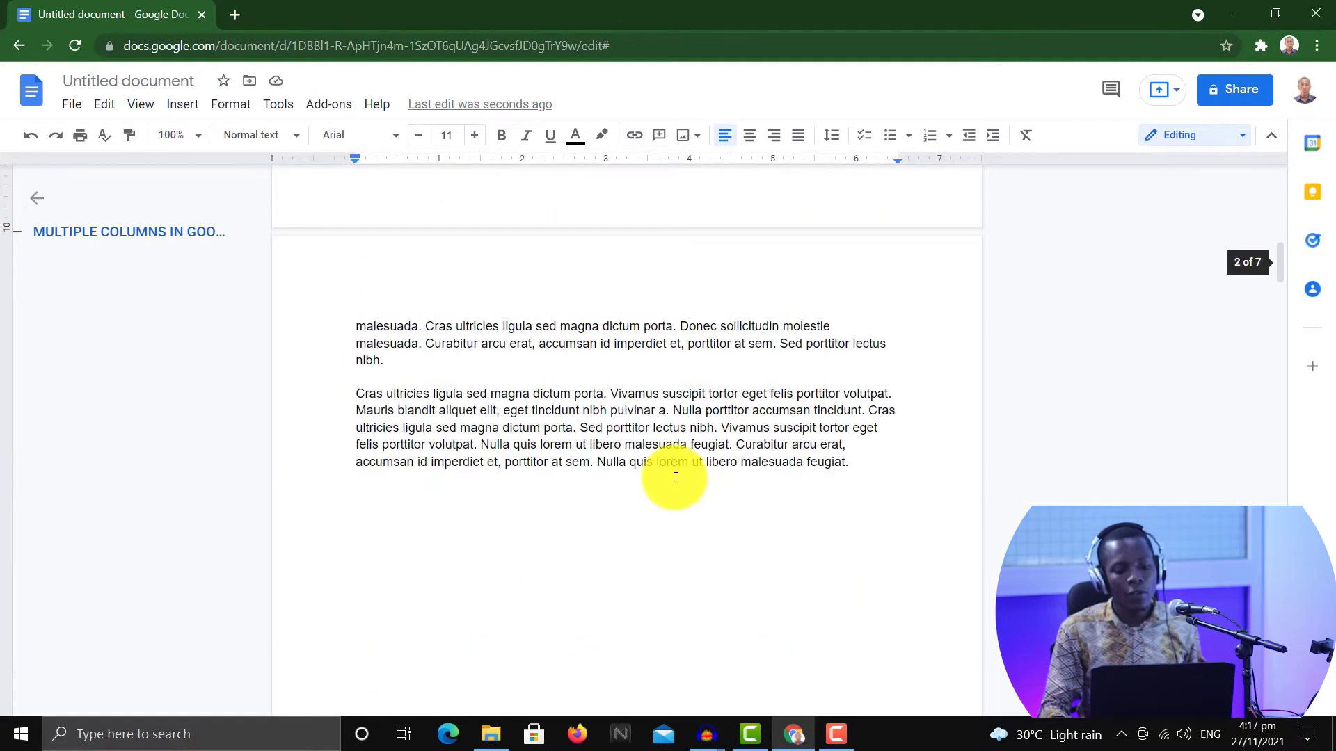
scroll(675, 459, "up", 11)
scroll(676, 476, "up", 2)
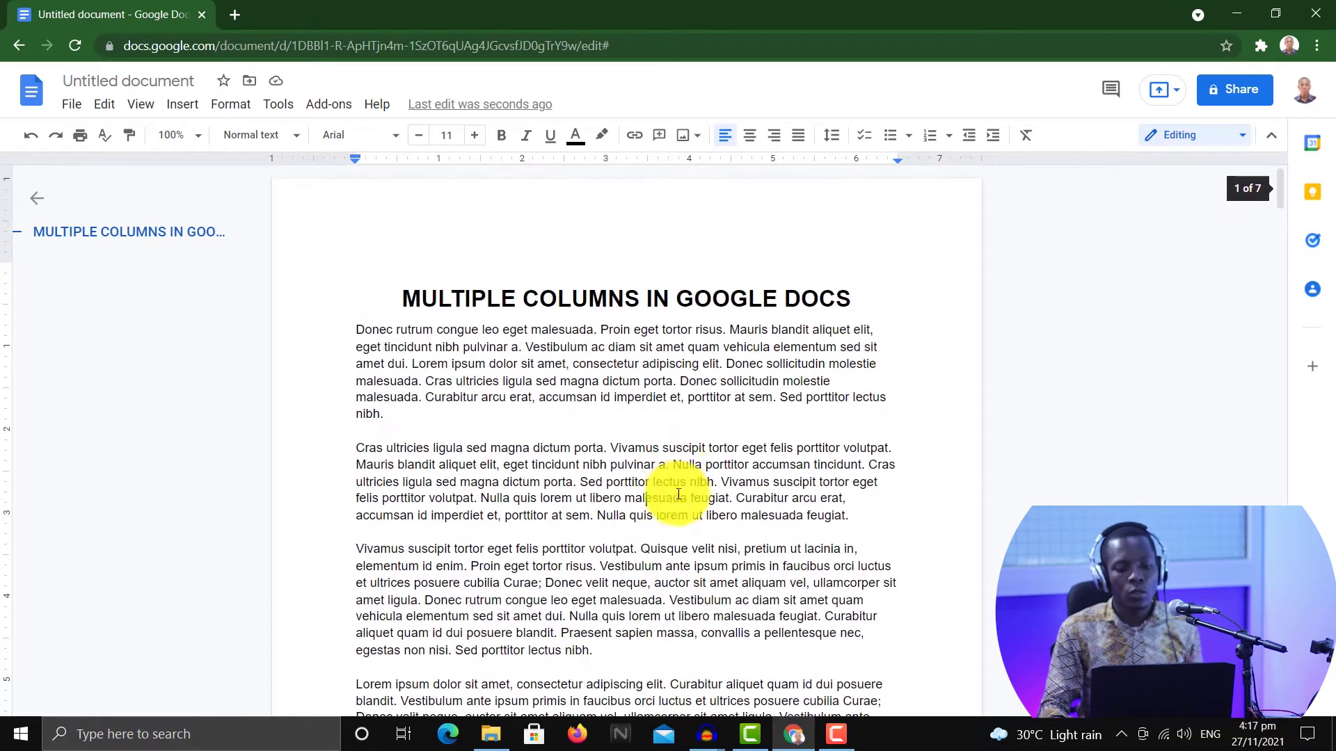
Step: Apply two columns with the cursor in the second paragraph, then undo it
double_click(644, 531)
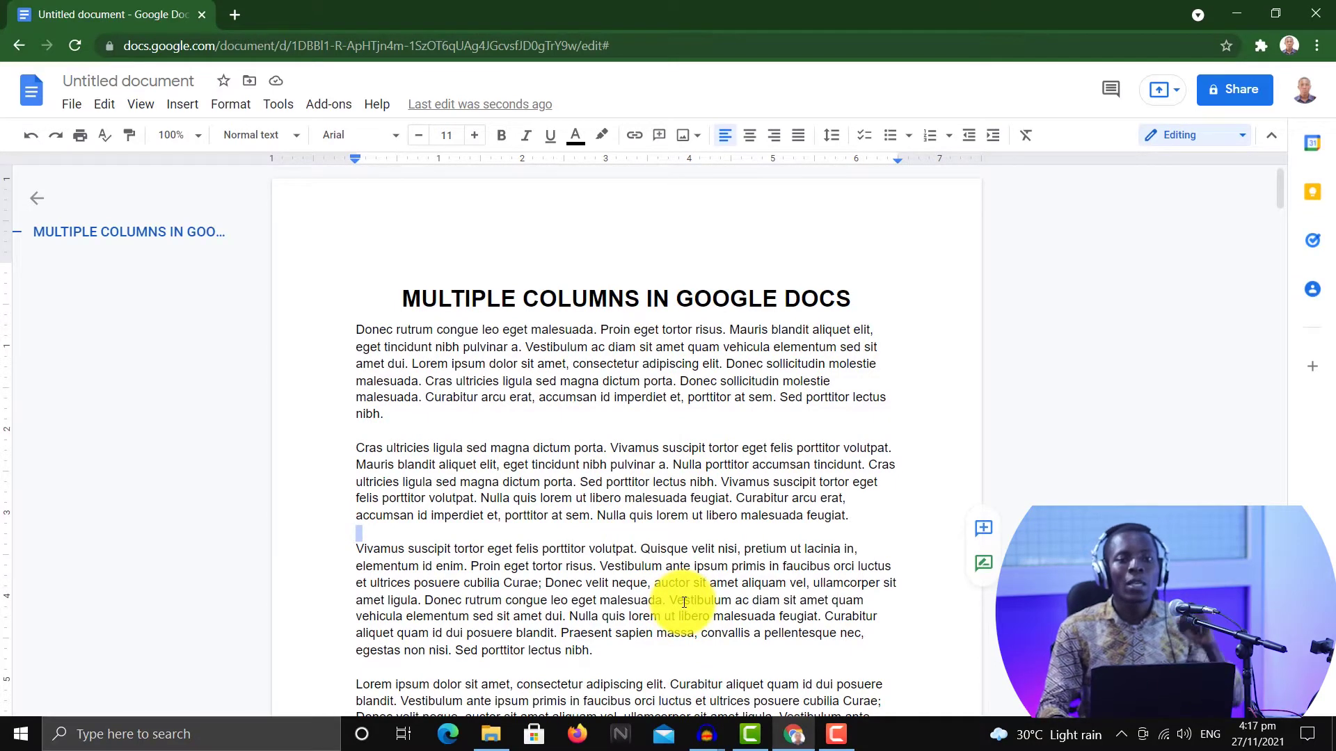
left_click(673, 498)
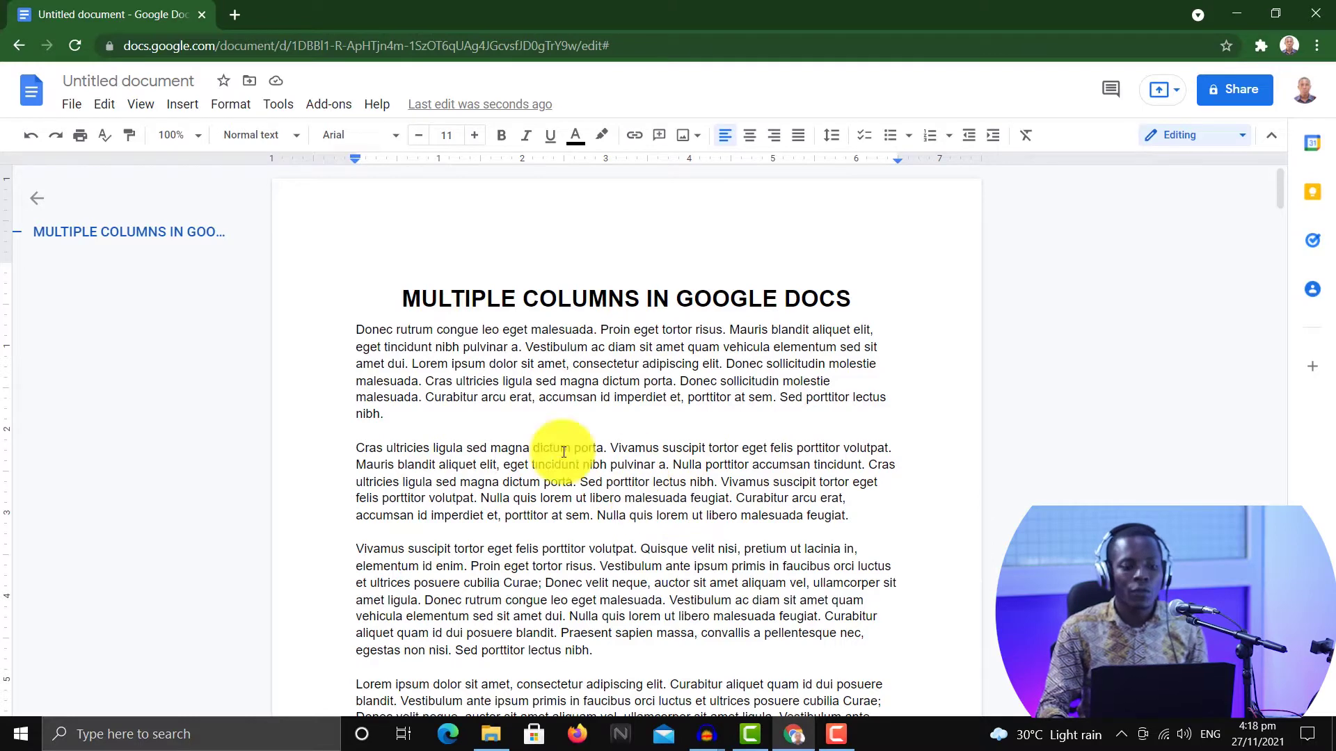
left_click(232, 105)
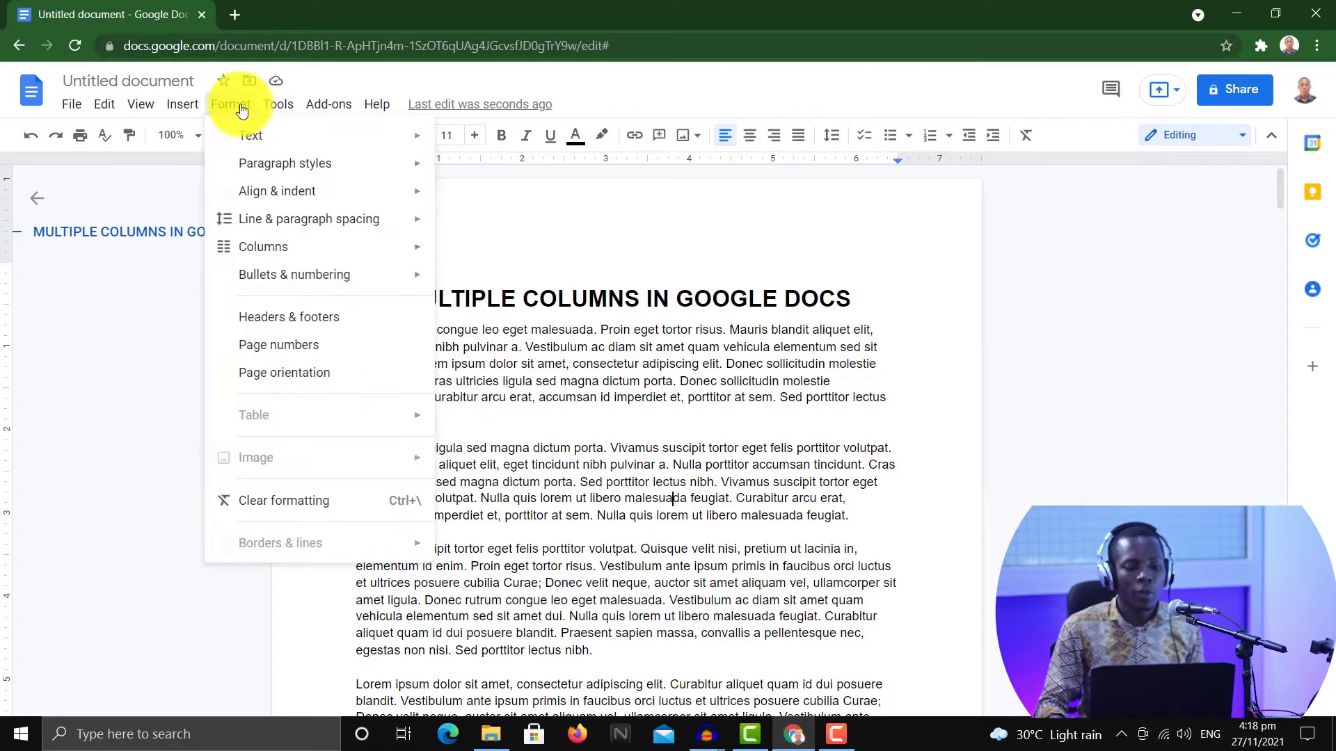
mouse_move(396, 248)
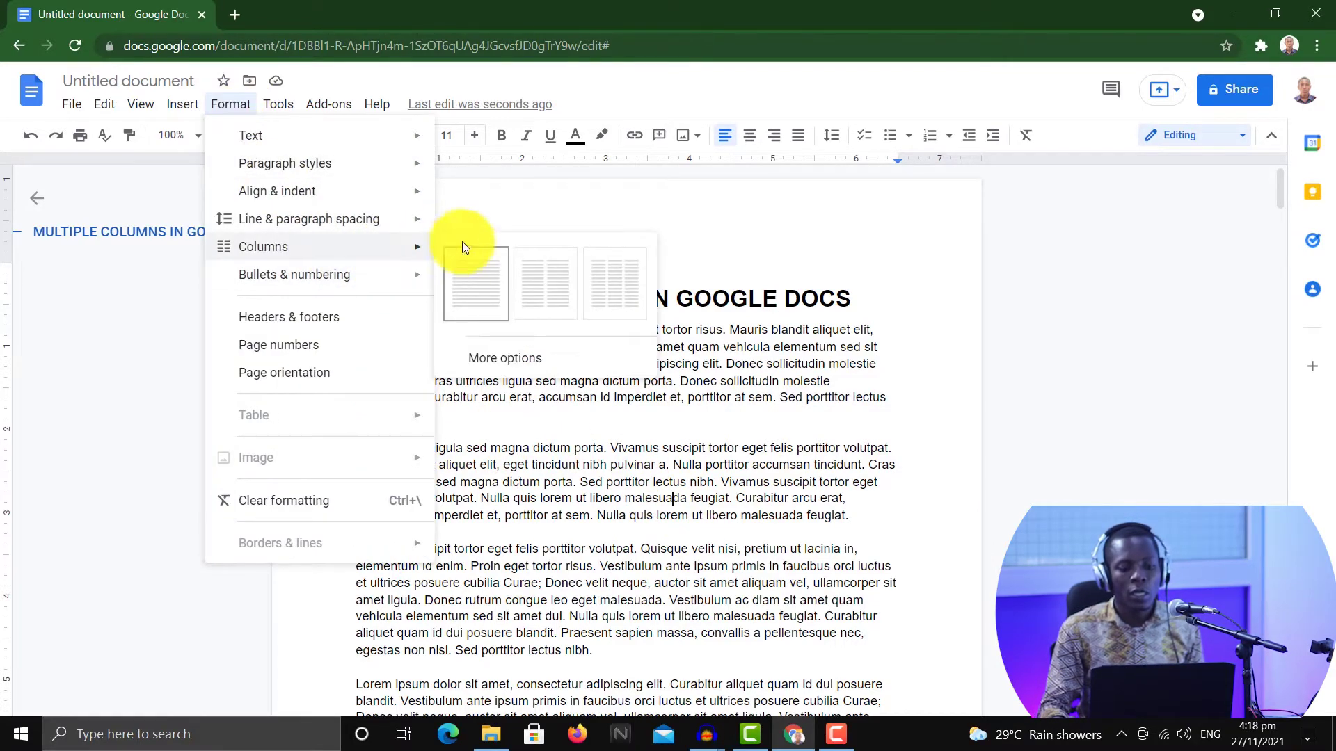
left_click(545, 283)
scroll(654, 417, "down", 10)
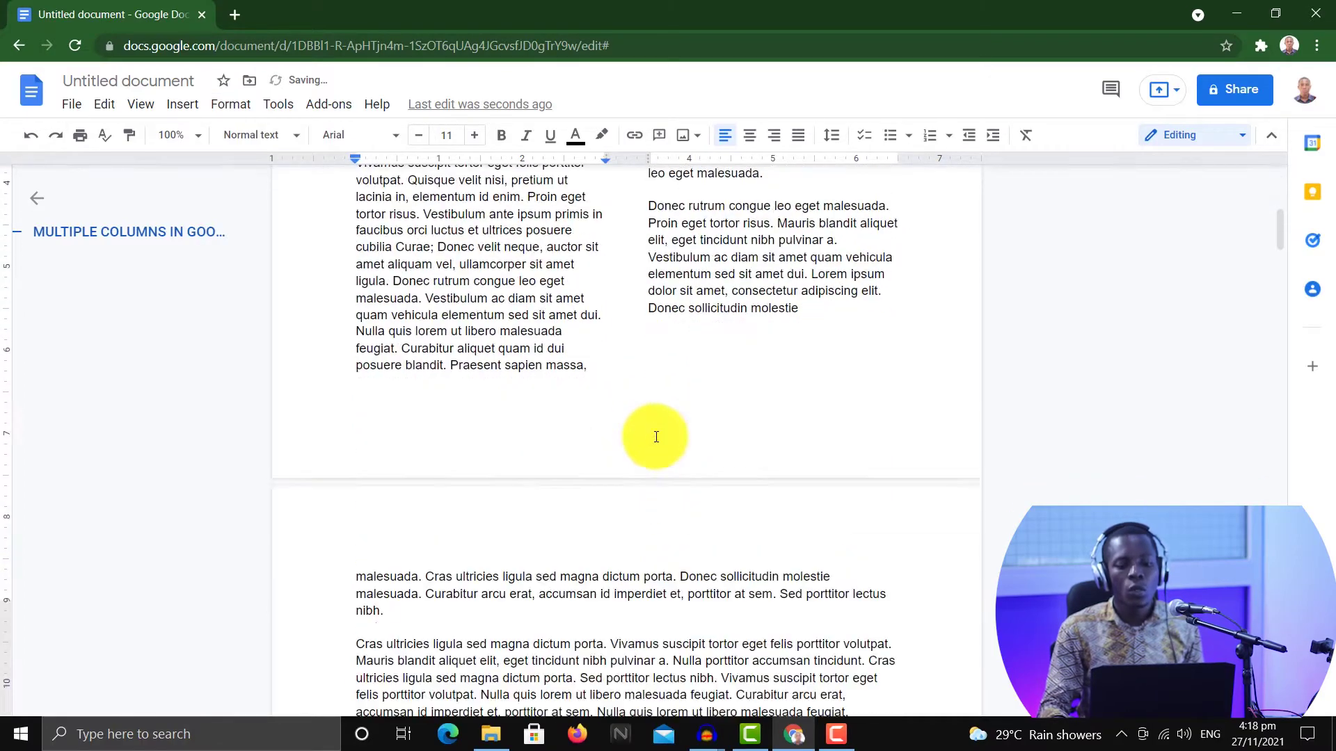
scroll(665, 341, "up", 10)
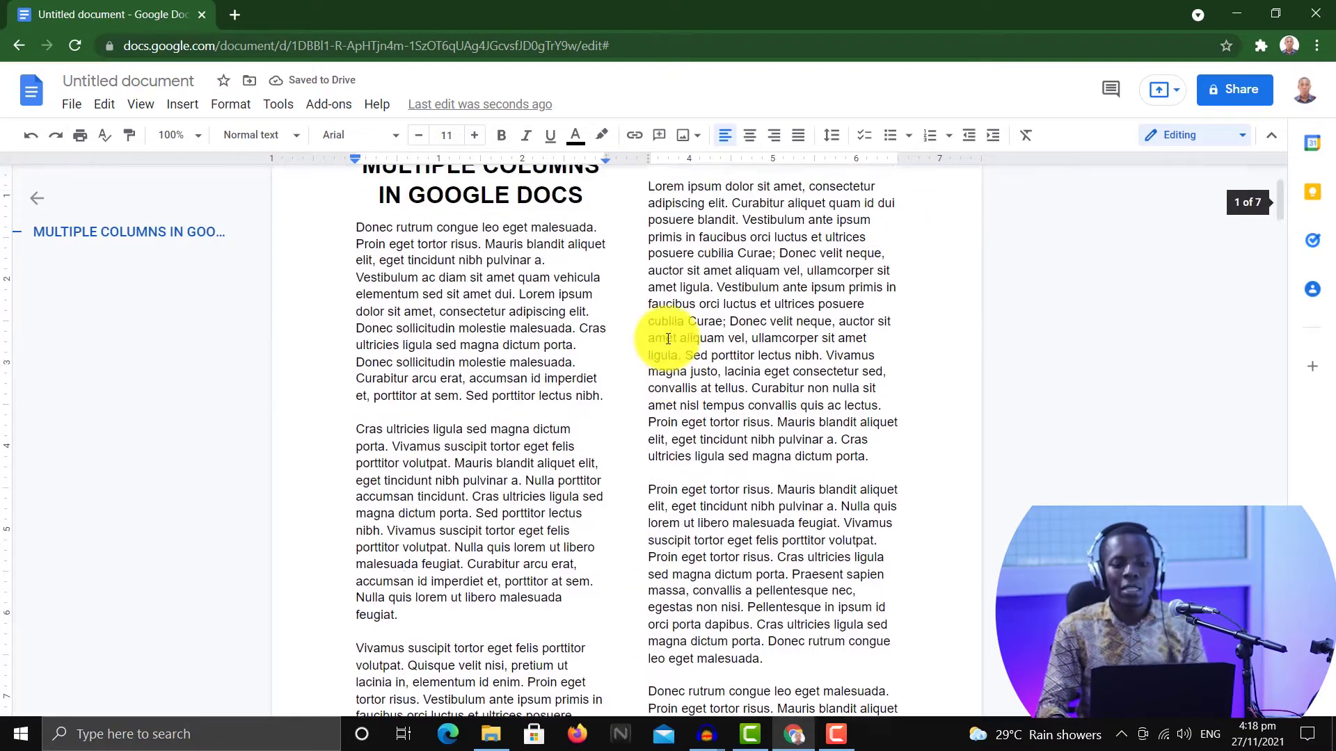
scroll(664, 351, "down", 1)
scroll(665, 351, "up", 1)
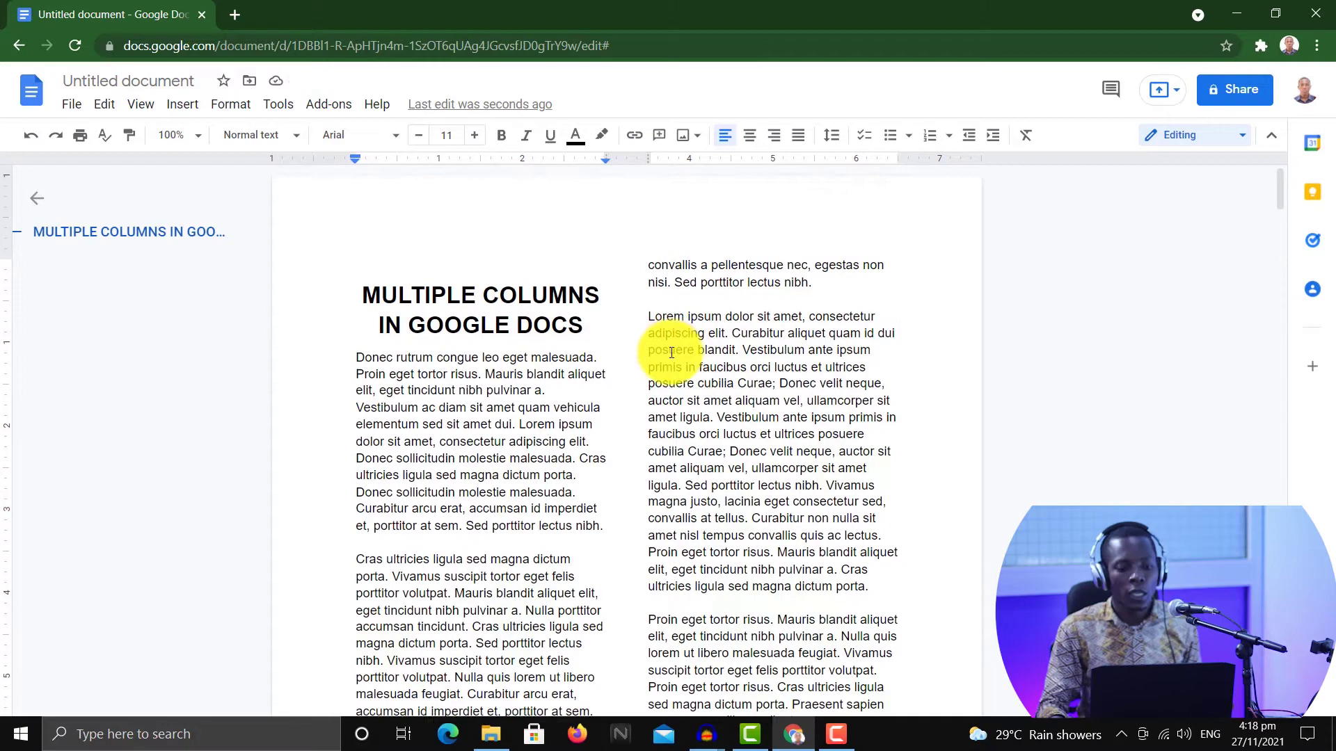
key("ctrl+z")
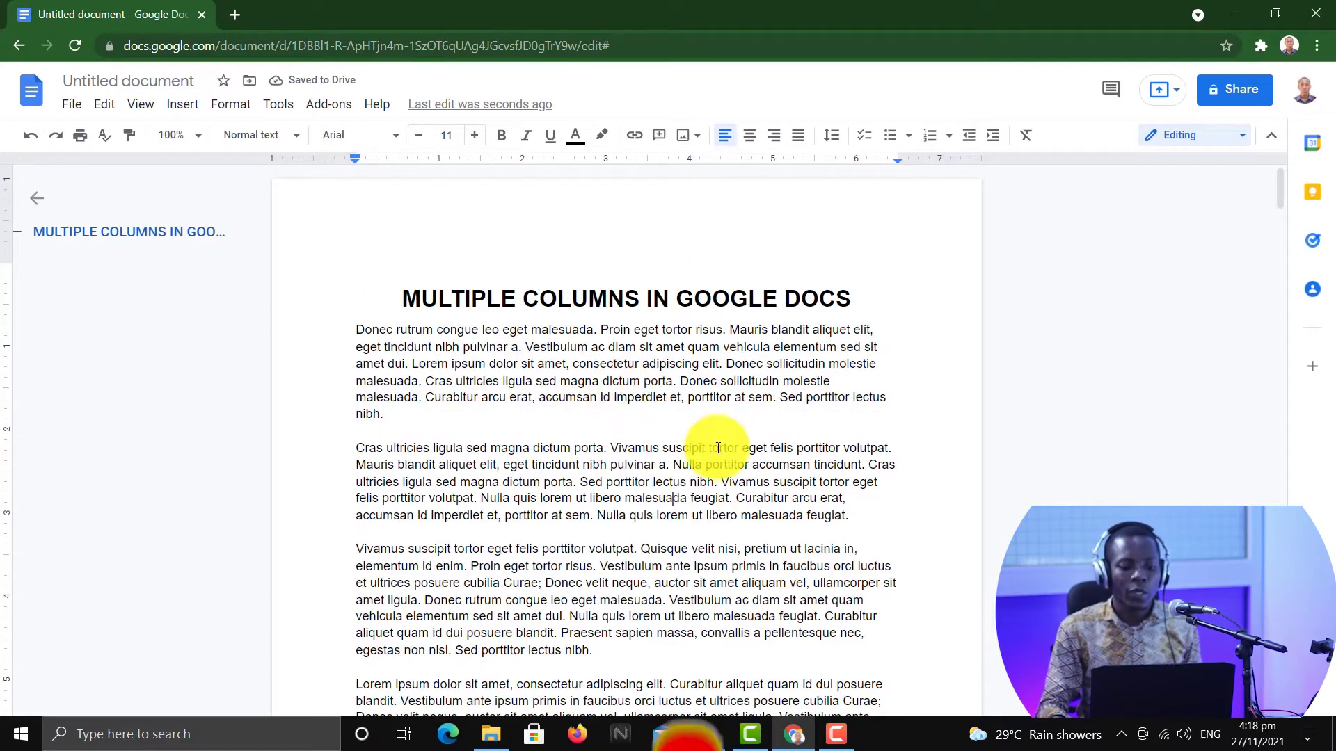
scroll(668, 418, "down", 10)
scroll(675, 396, "up", 8)
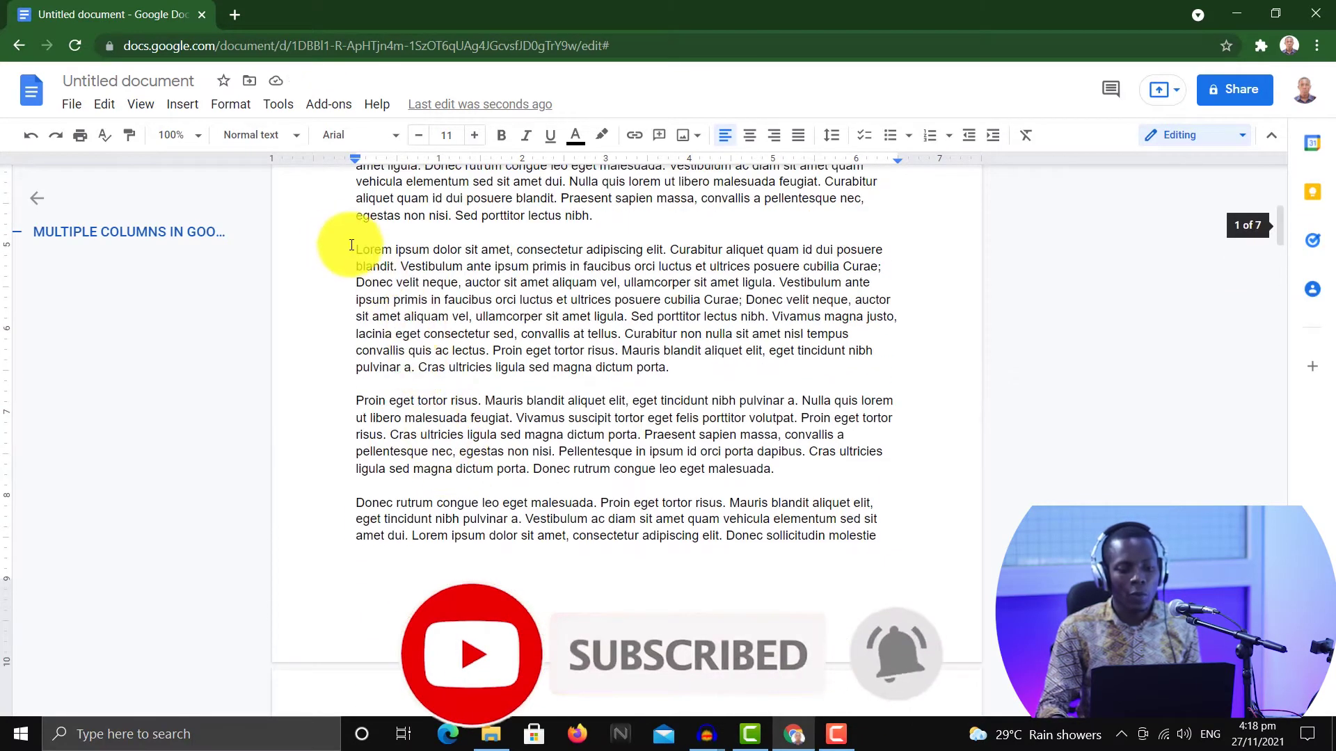
Step: Select the three 'Lorem ipsum dolor sit amet' paragraphs and apply the two-column preset
left_click_drag(354, 249, 880, 531)
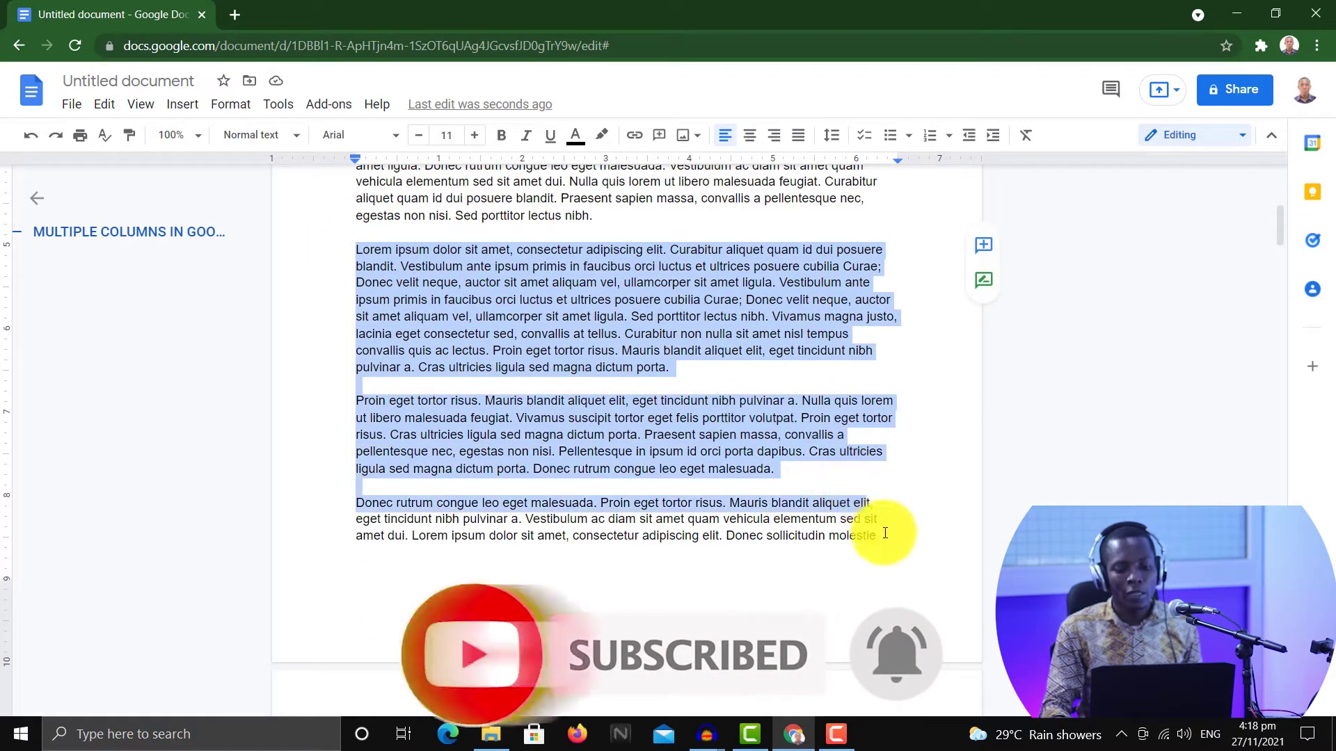
scroll(692, 407, "up", 1)
scroll(695, 425, "up", 5)
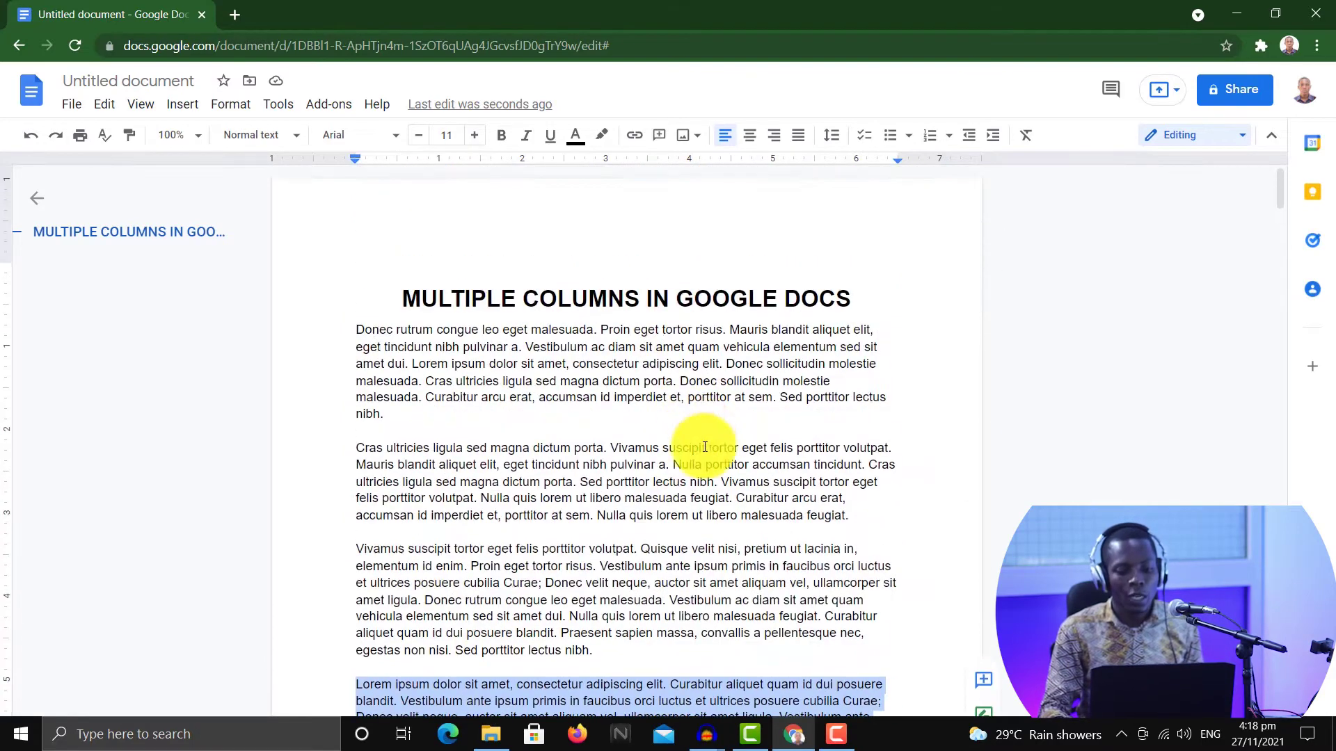
scroll(716, 494, "down", 3)
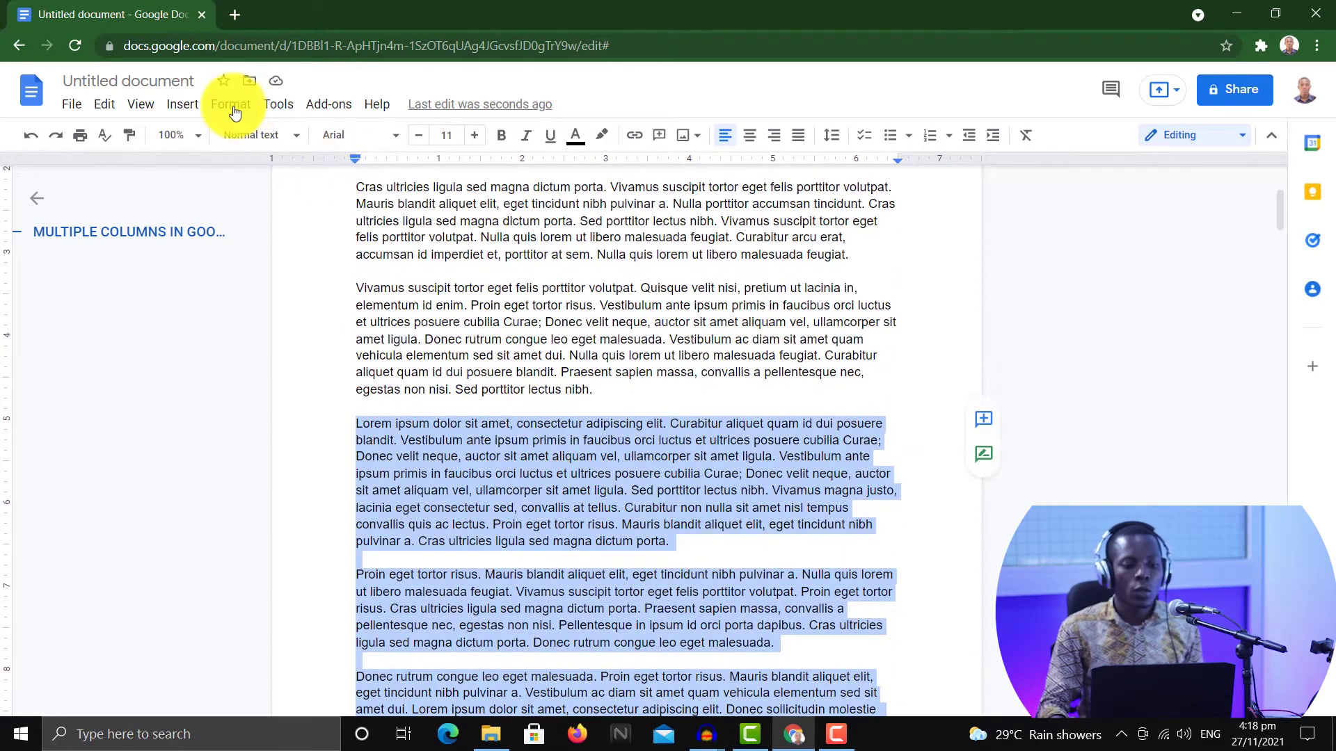
left_click(232, 103)
mouse_move(299, 247)
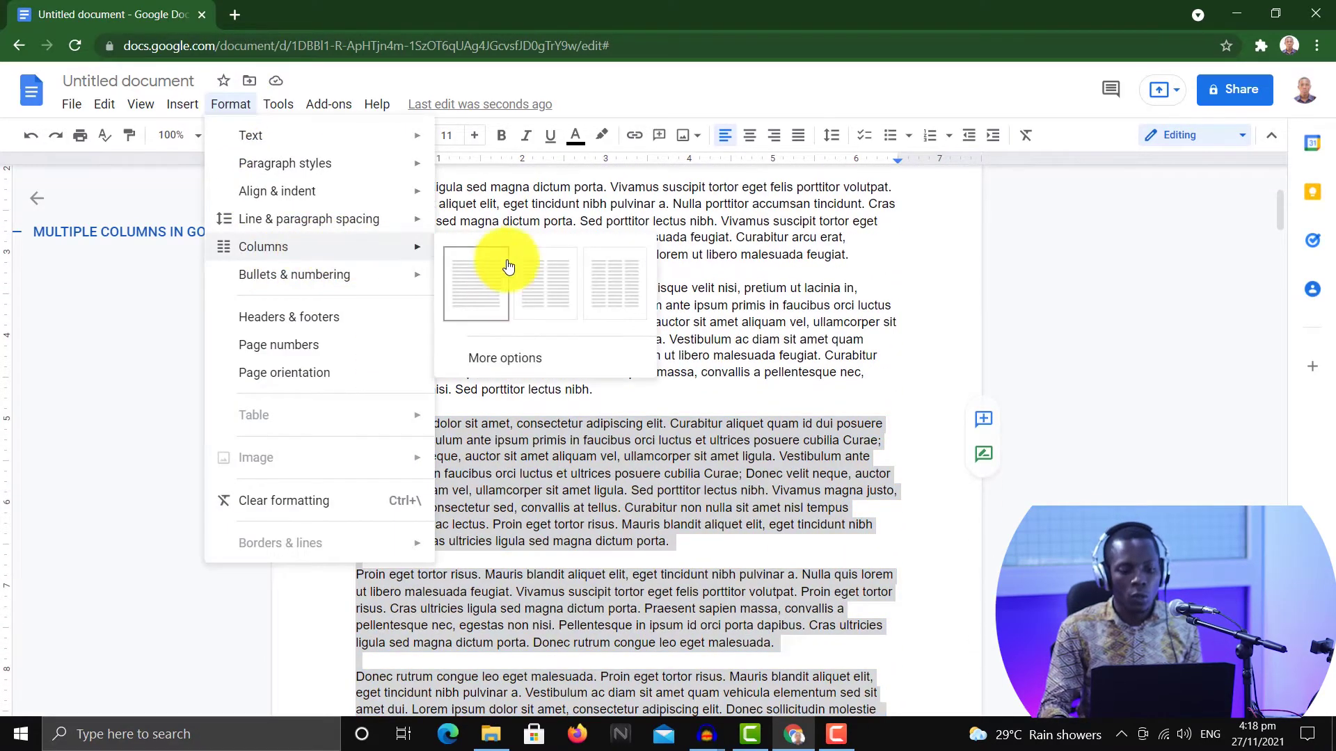
left_click(556, 286)
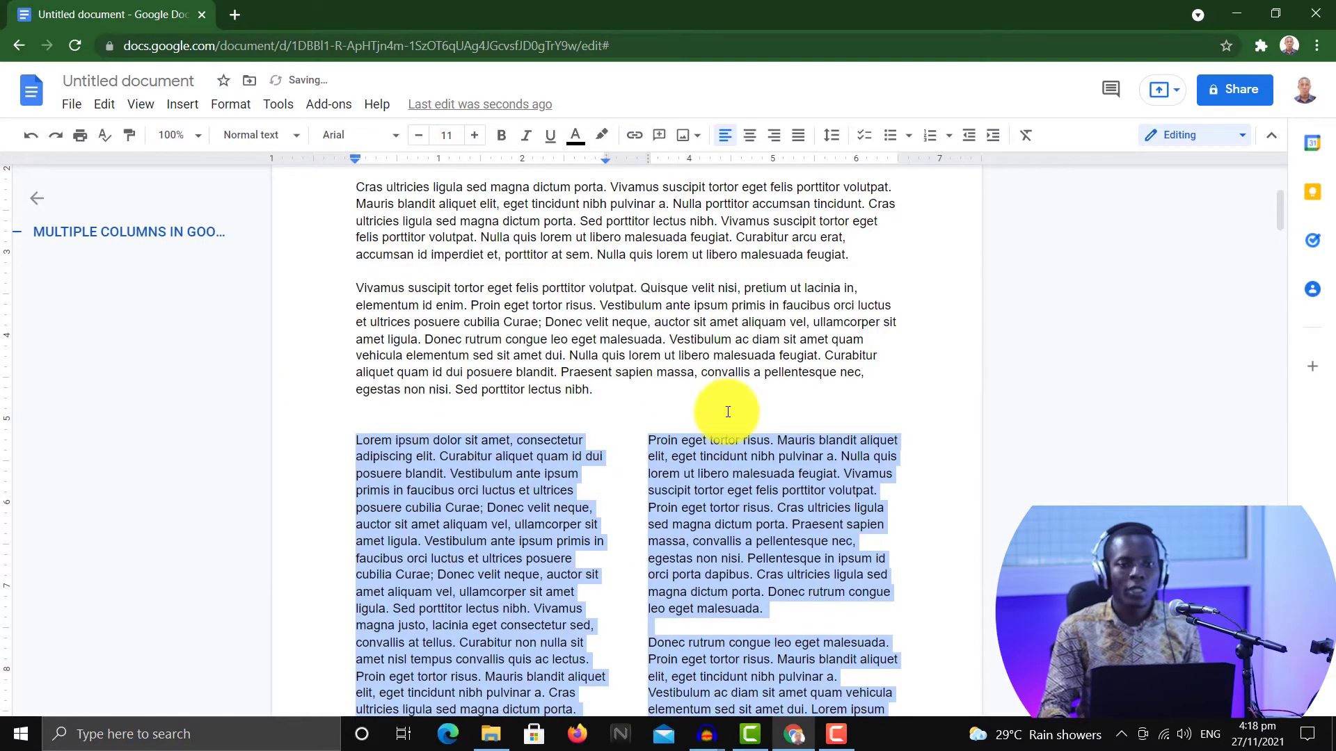
scroll(724, 412, "down", 6)
left_click(664, 354)
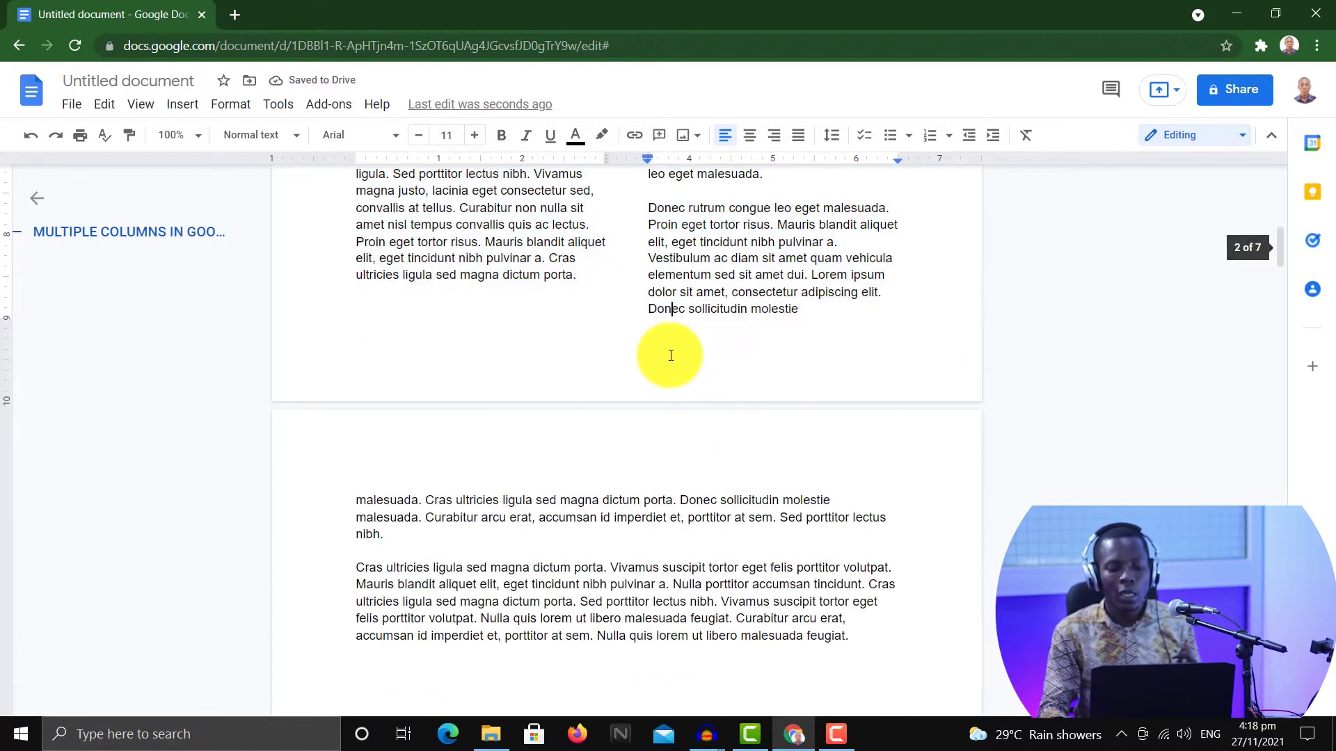
scroll(674, 356, "up", 8)
scroll(674, 356, "up", 2)
scroll(669, 389, "down", 4)
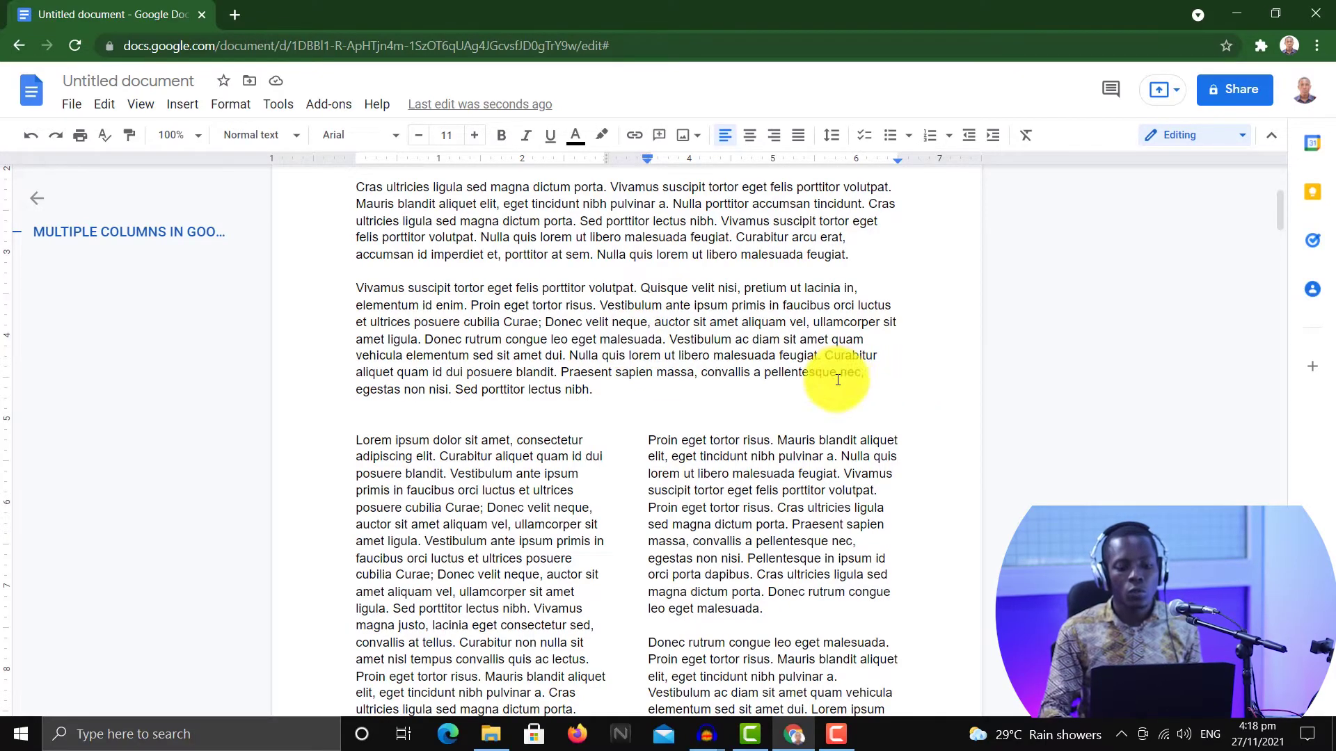
Step: Give the Donec rutrum through Vivamus paragraphs 2 columns, 0.5-inch spacing and a dividing line
left_click(661, 409)
scroll(529, 360, "up", 2)
scroll(525, 356, "down", 20)
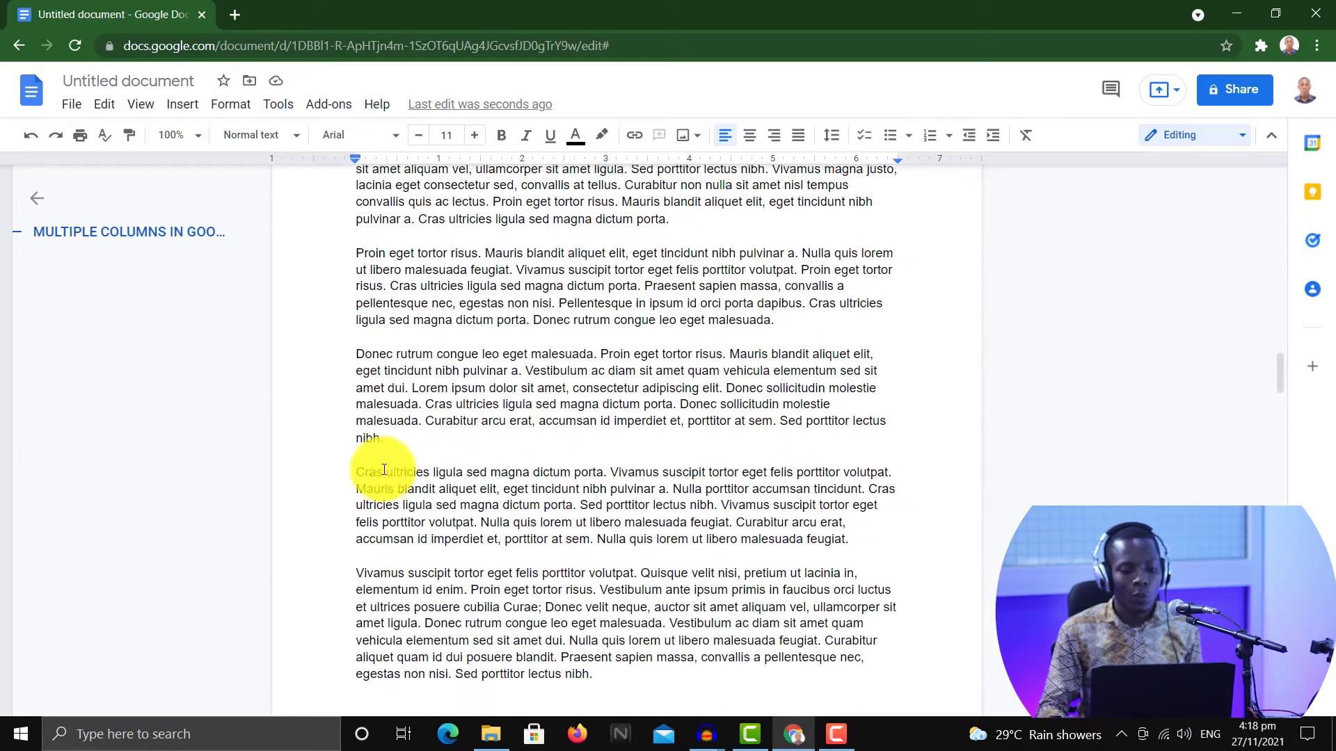
left_click_drag(355, 354, 611, 680)
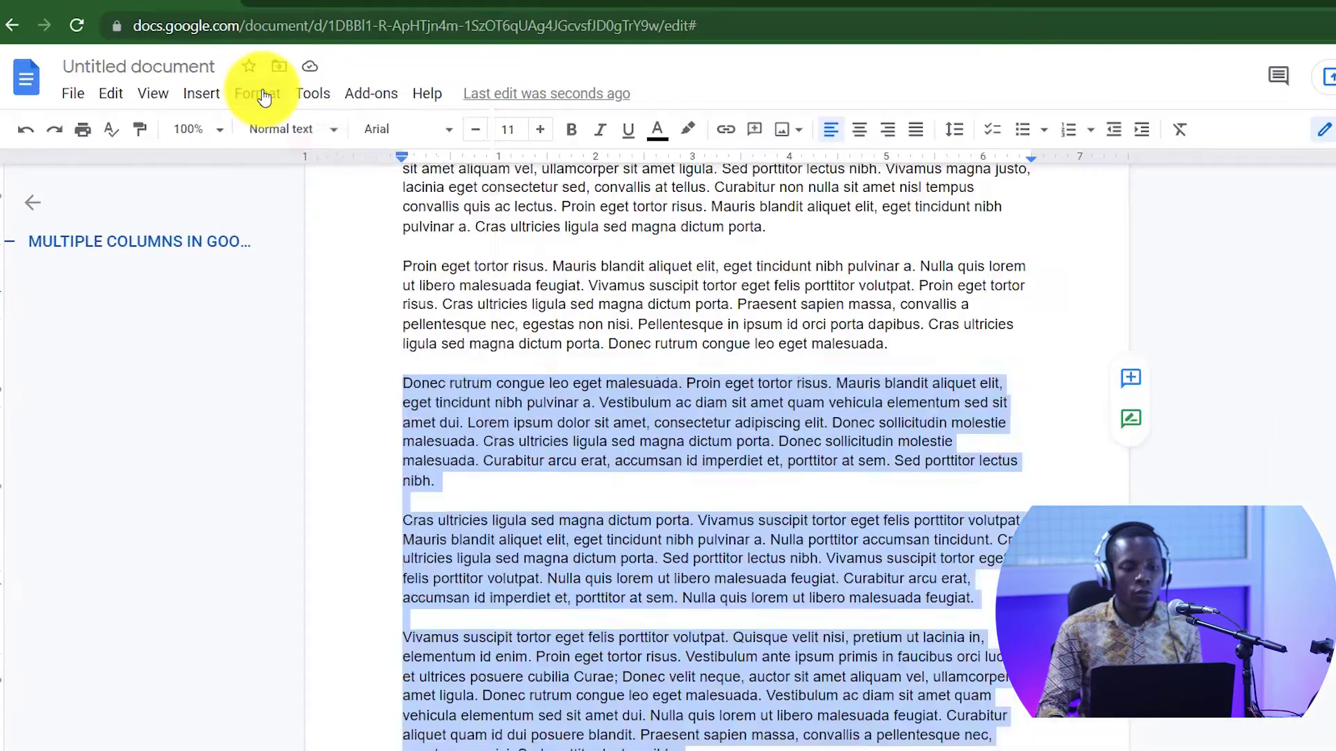
left_click(264, 98)
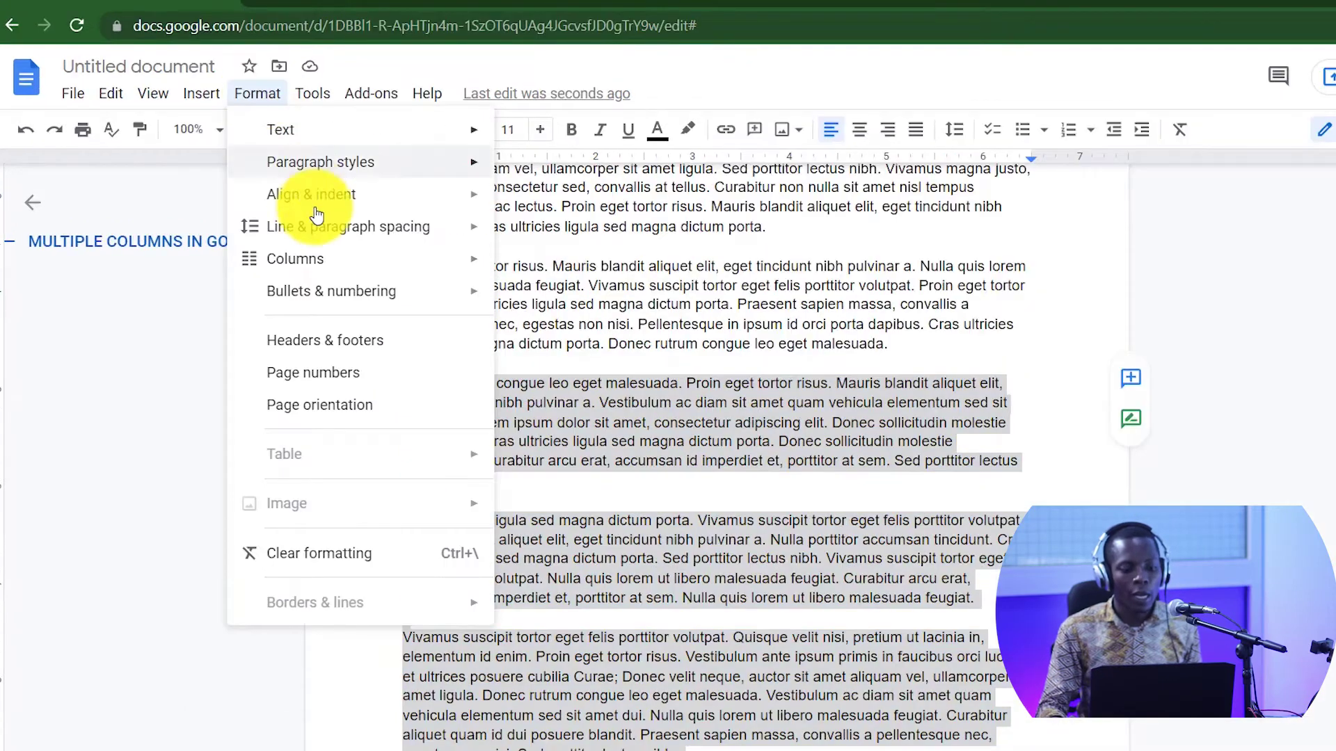
mouse_move(462, 282)
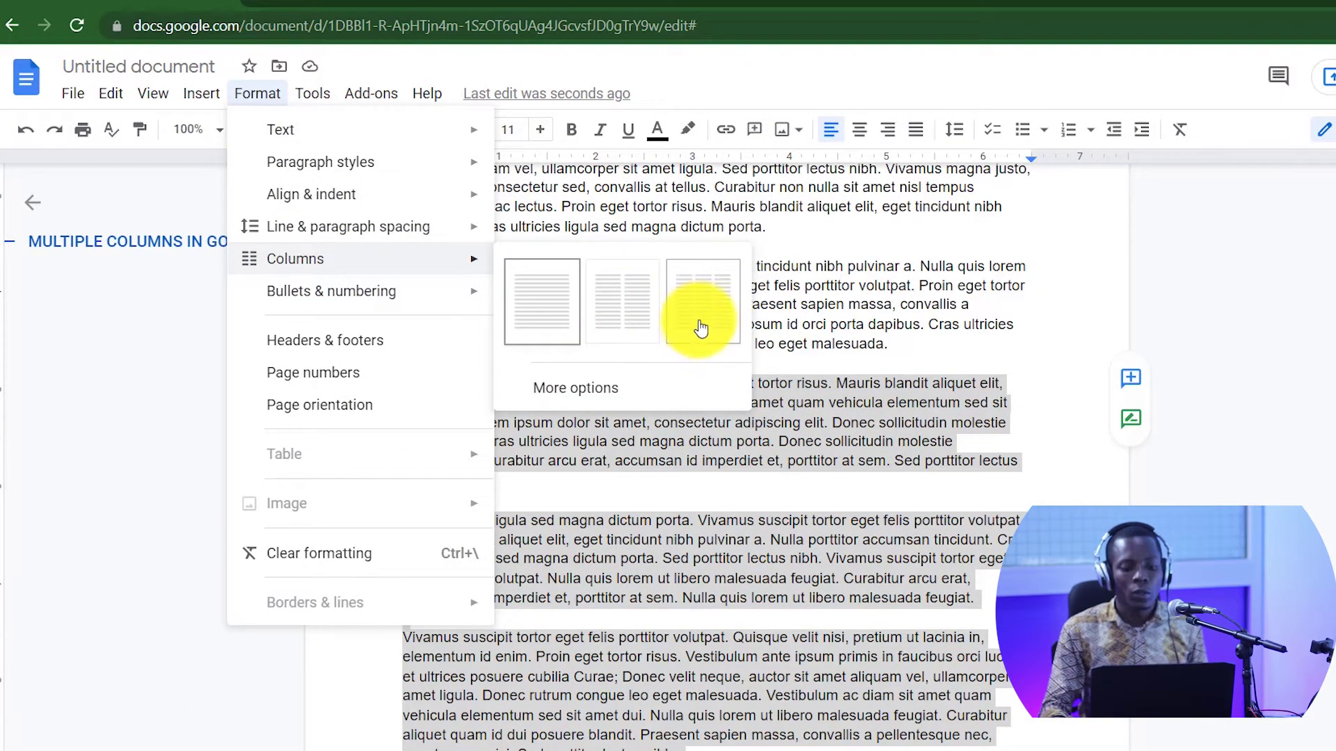
left_click(609, 394)
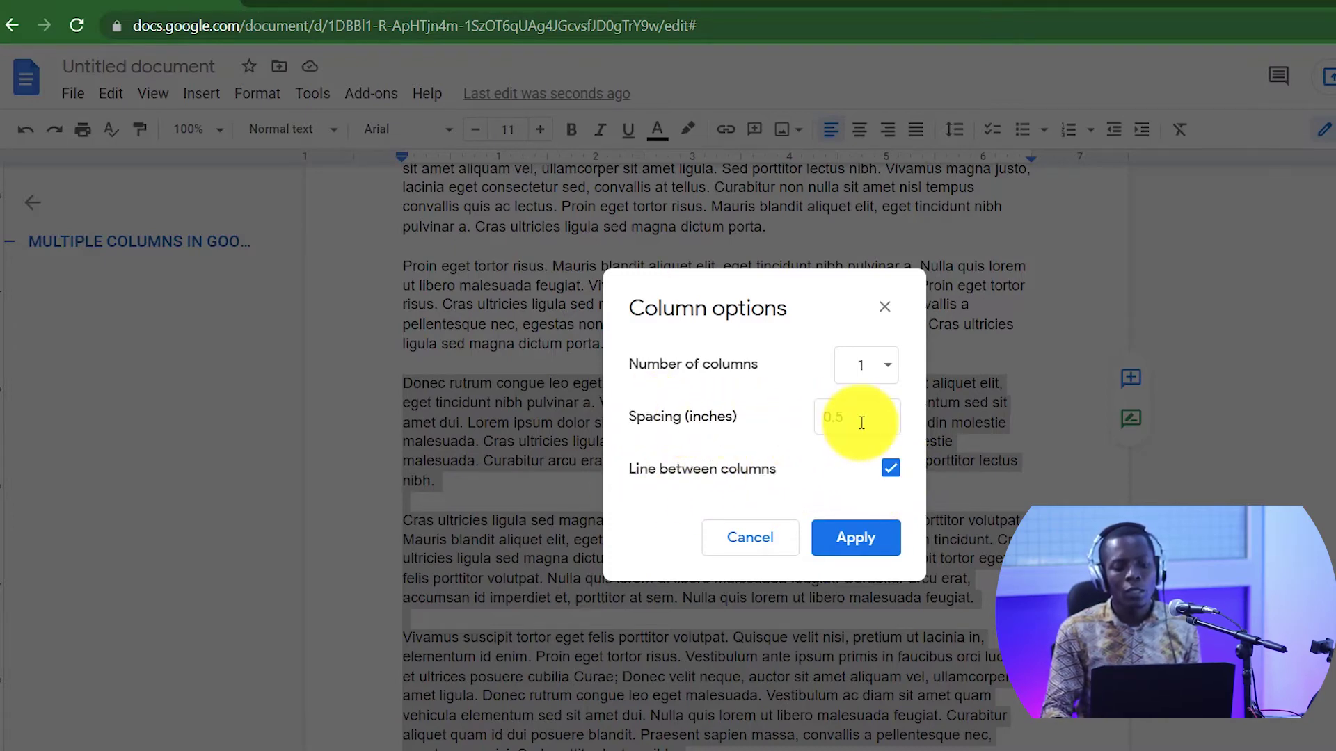
type("0.5")
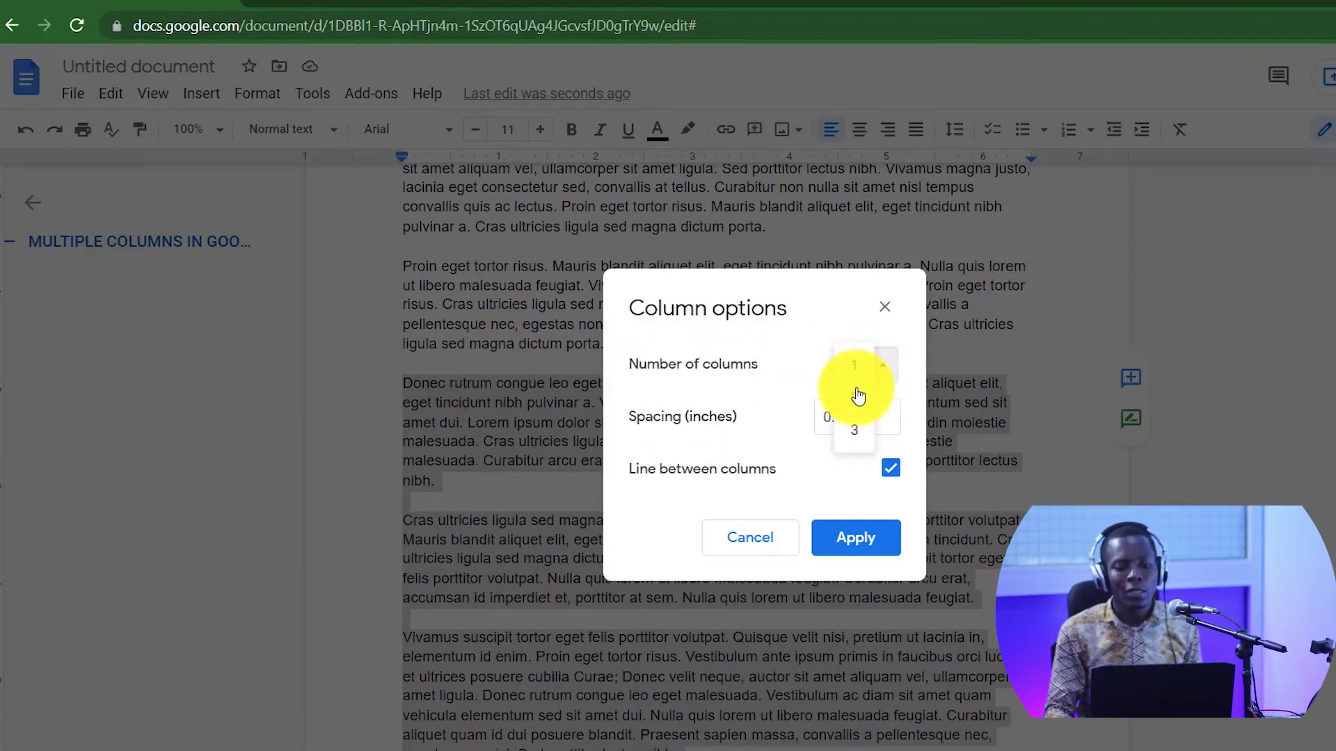
left_click(863, 539)
left_click(798, 515)
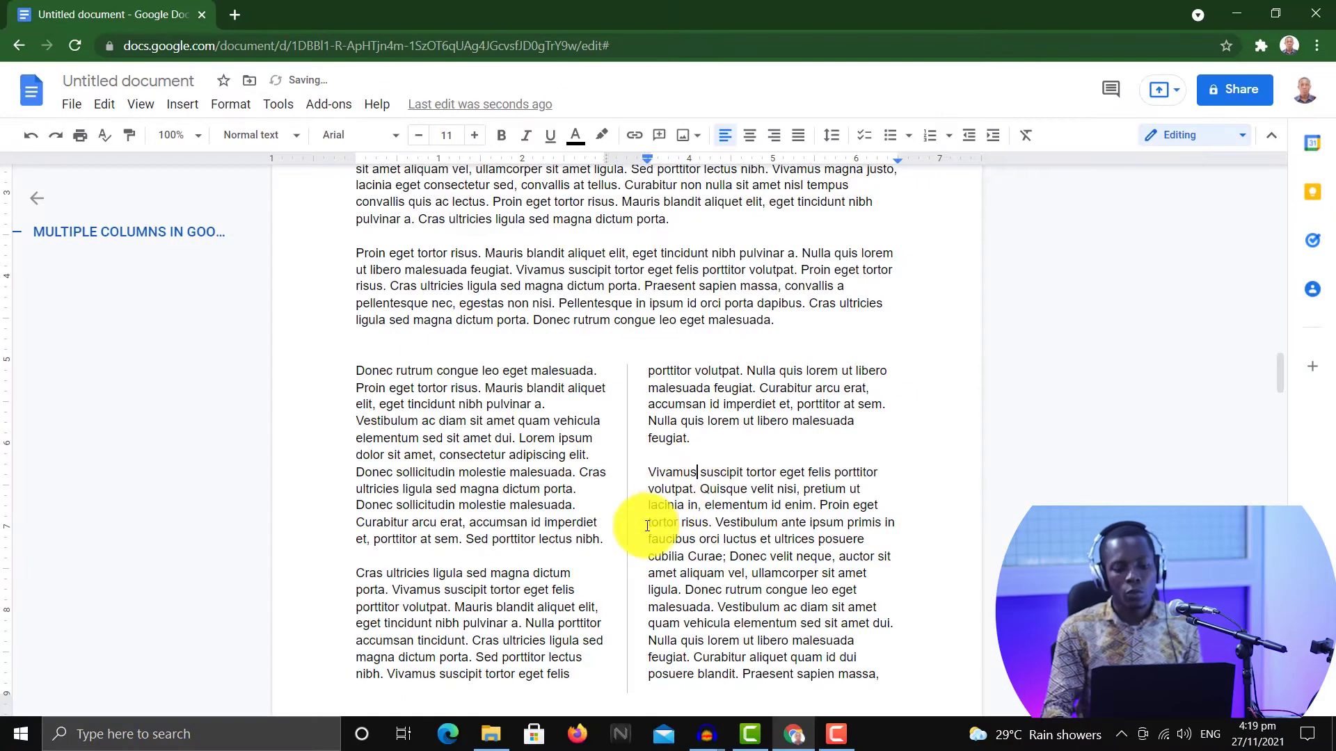
scroll(766, 605, "up", 10)
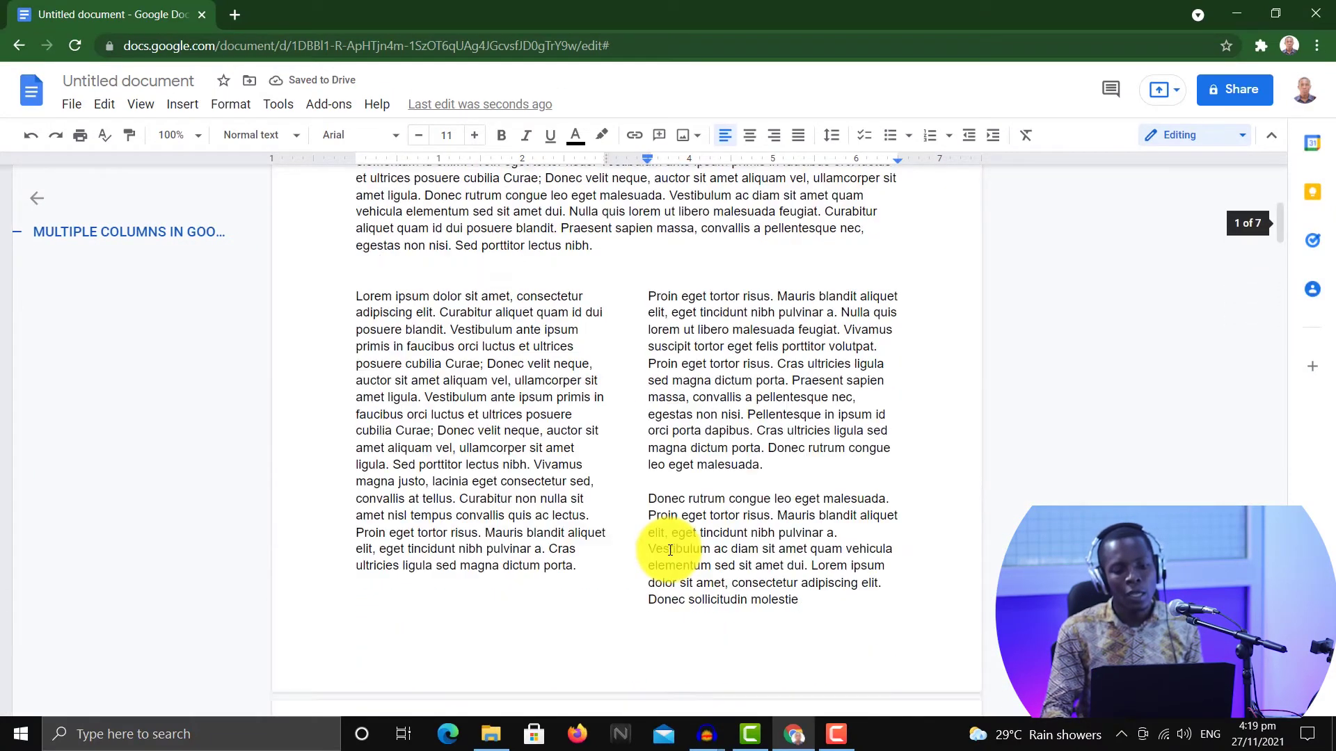
scroll(670, 551, "up", 5)
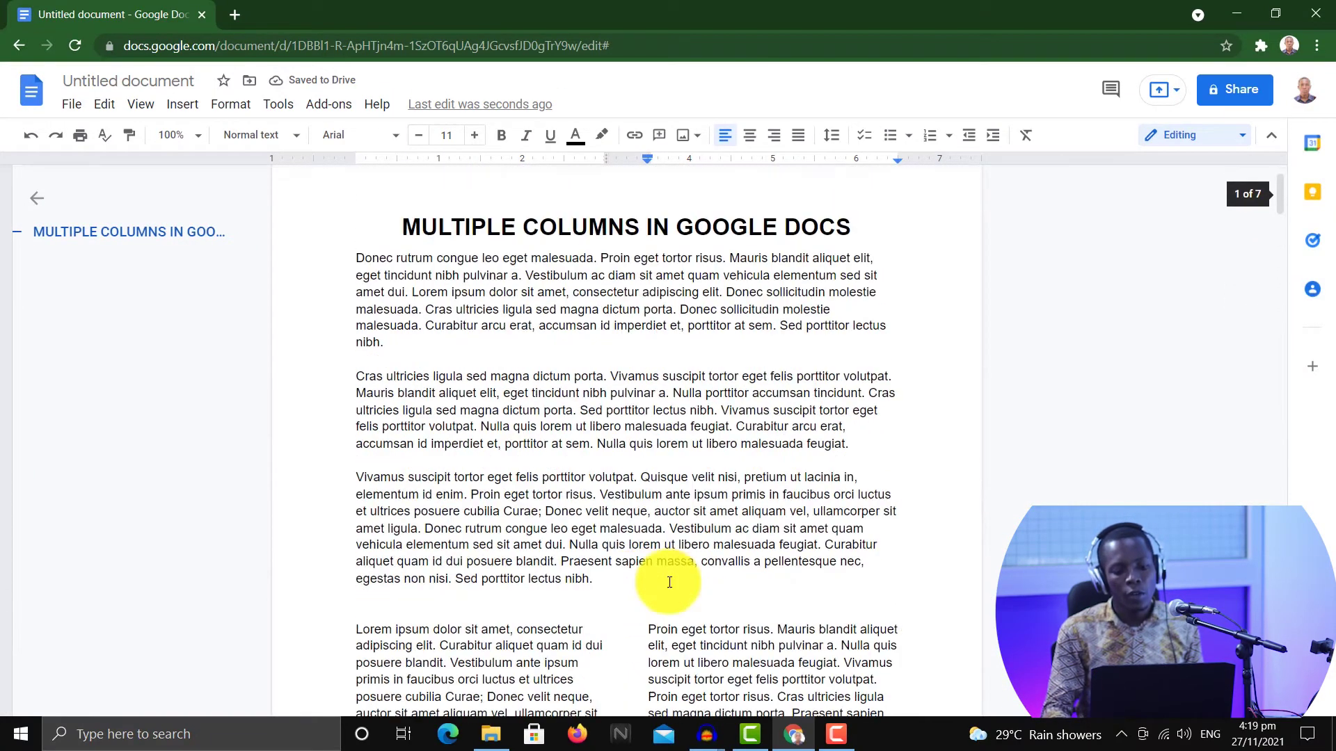
scroll(626, 521, "down", 4)
scroll(626, 459, "down", 1)
scroll(629, 529, "down", 10)
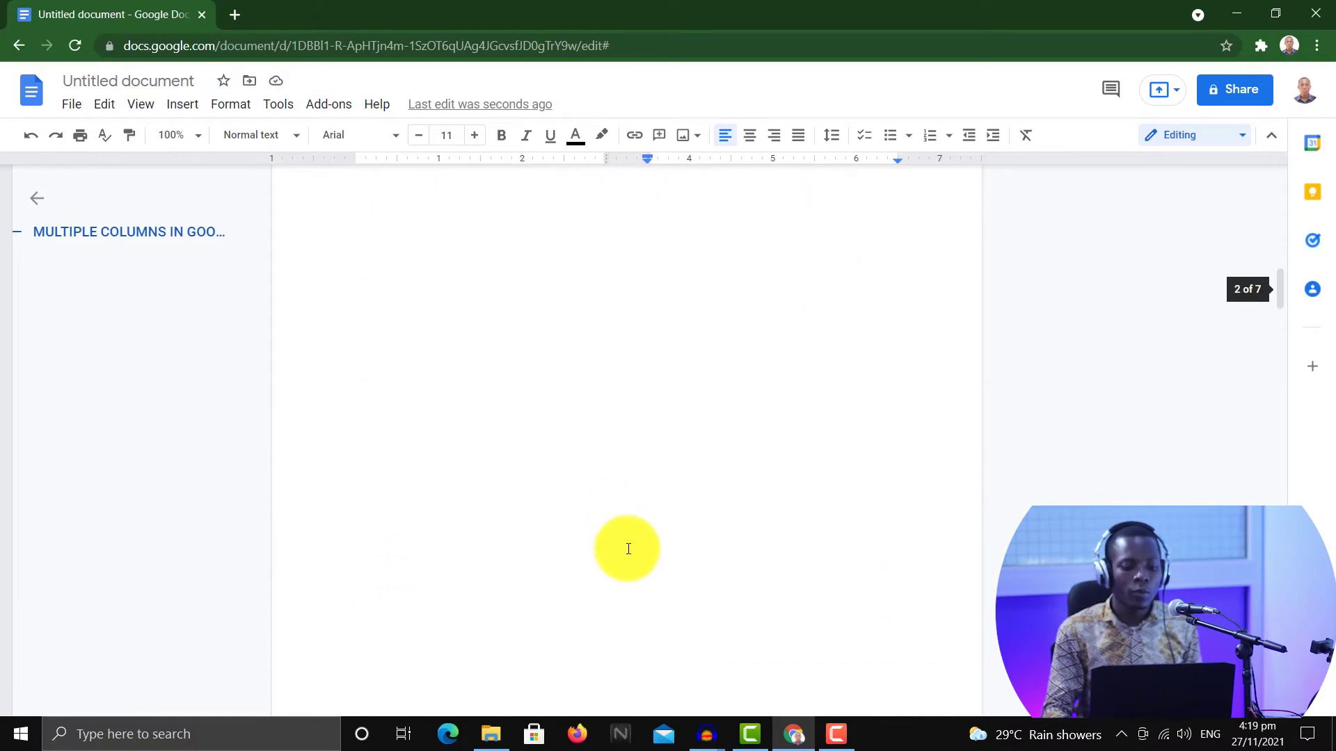
scroll(604, 410, "down", 5)
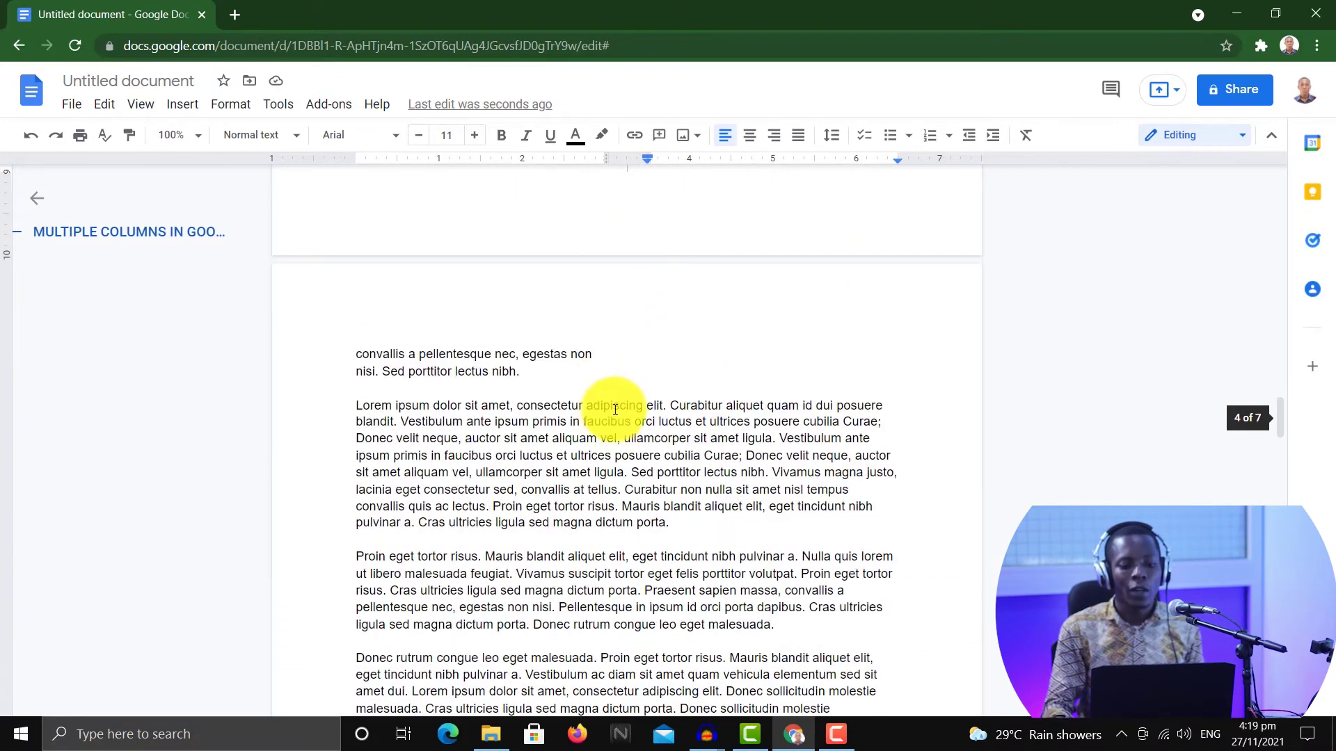
scroll(626, 418, "up", 10)
scroll(663, 480, "up", 15)
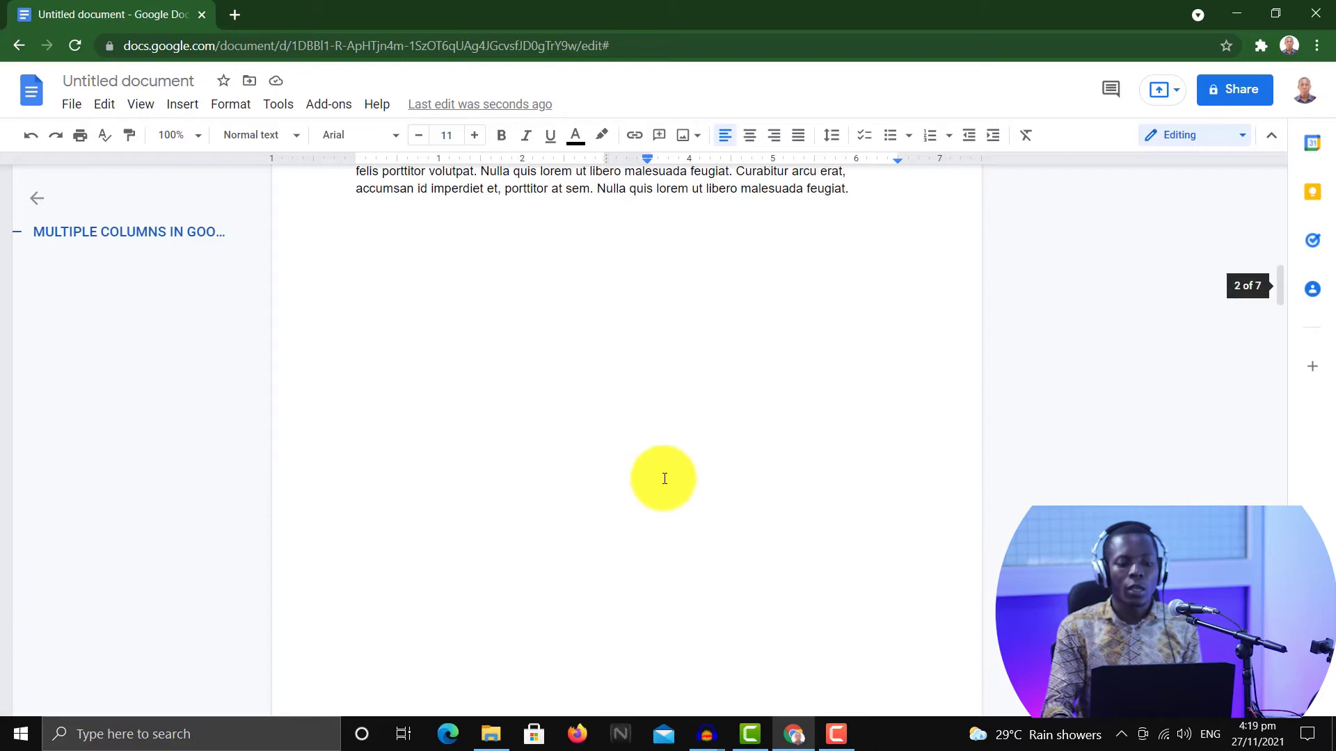
scroll(659, 466, "down", 5)
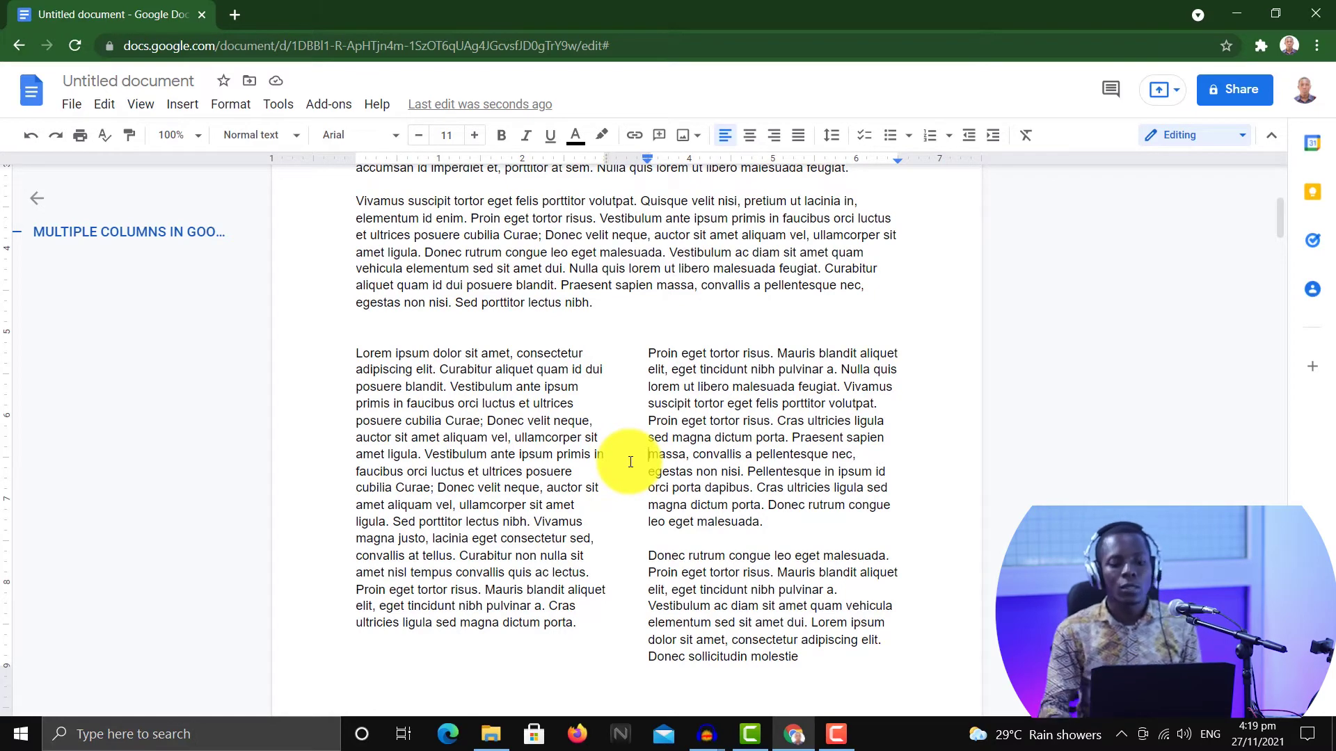
scroll(778, 512, "down", 2)
Step: Apply the one-column preset to the two-column 'Lorem ipsum' paragraphs
left_click_drag(807, 483, 339, 398)
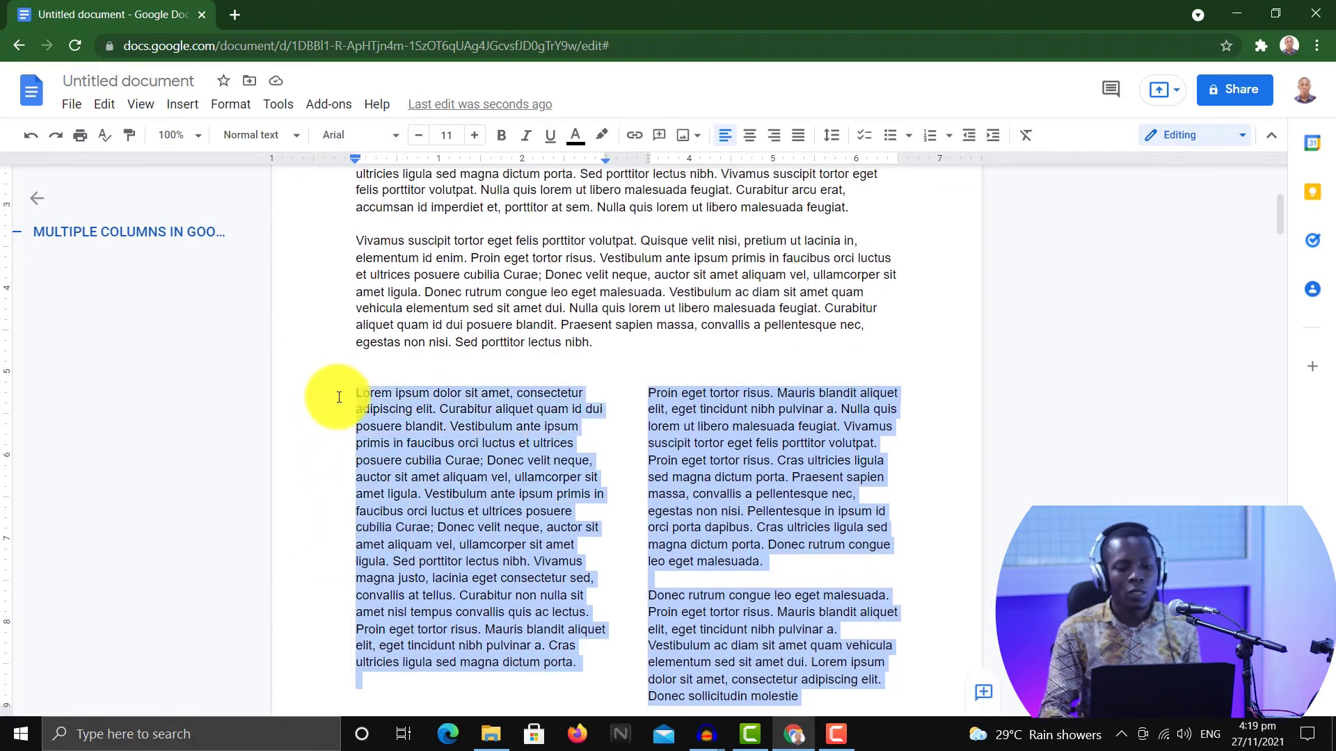
left_click(230, 104)
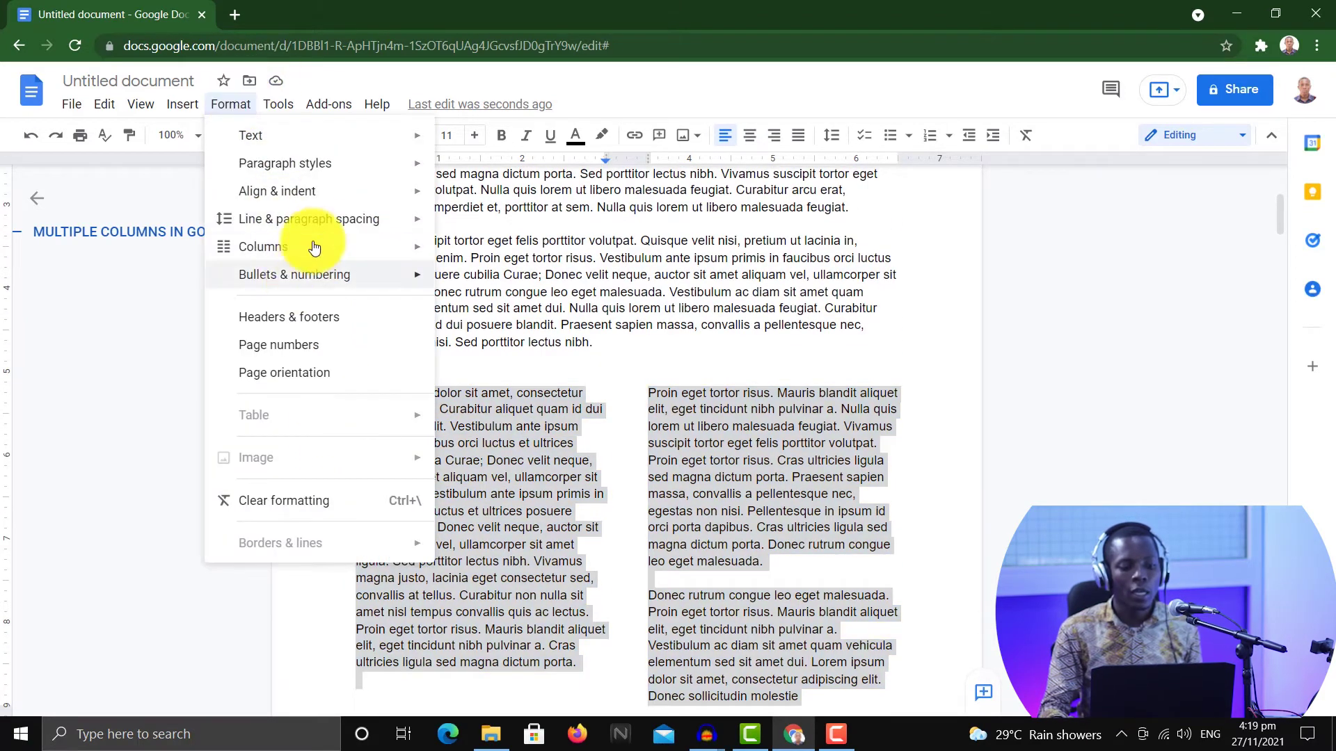
mouse_move(314, 248)
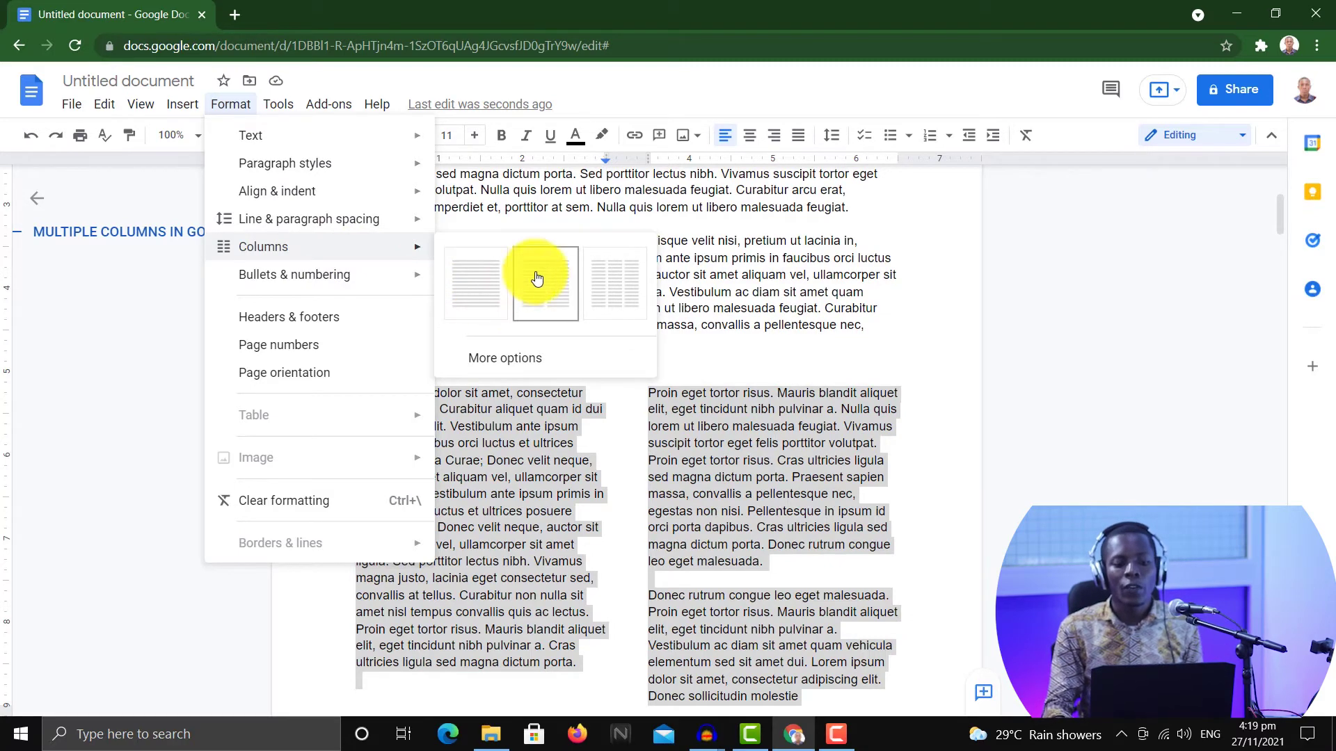
left_click(481, 296)
left_click(652, 458)
scroll(652, 456, "down", 8)
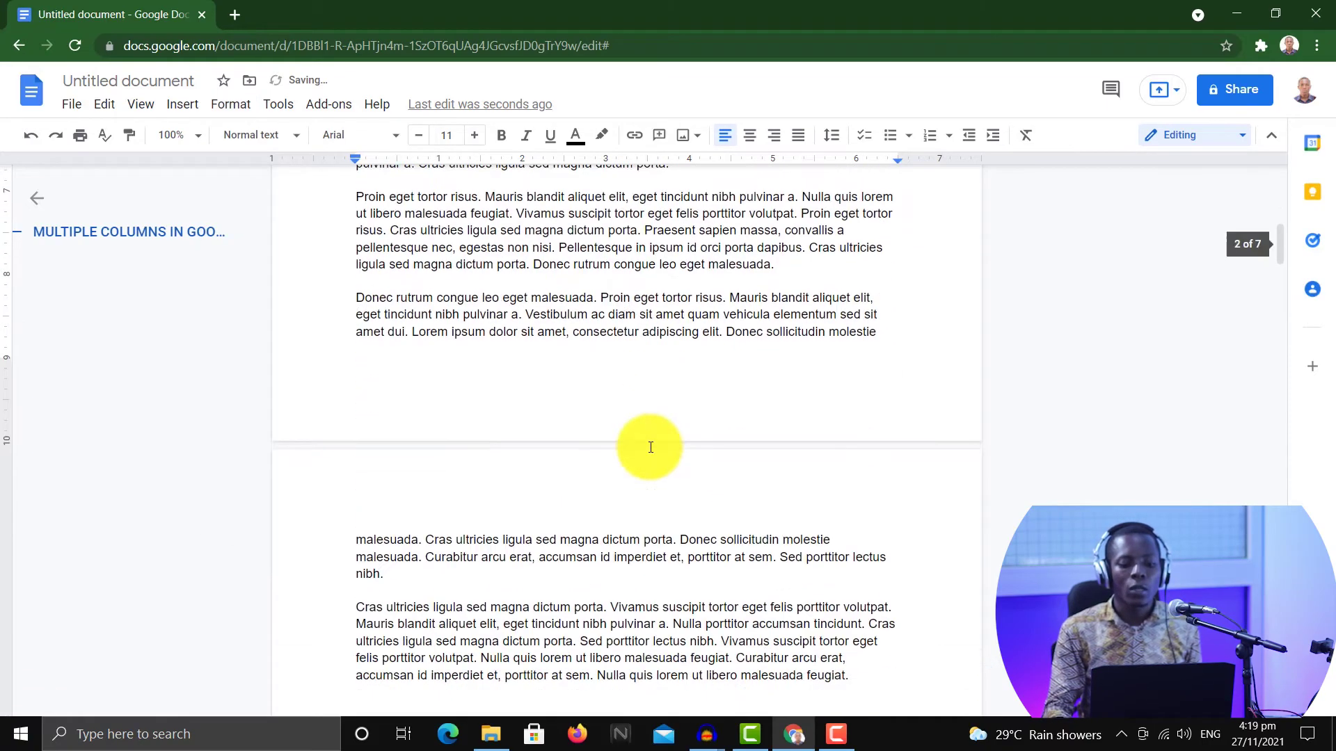
scroll(645, 452, "up", 6)
scroll(645, 453, "down", 10)
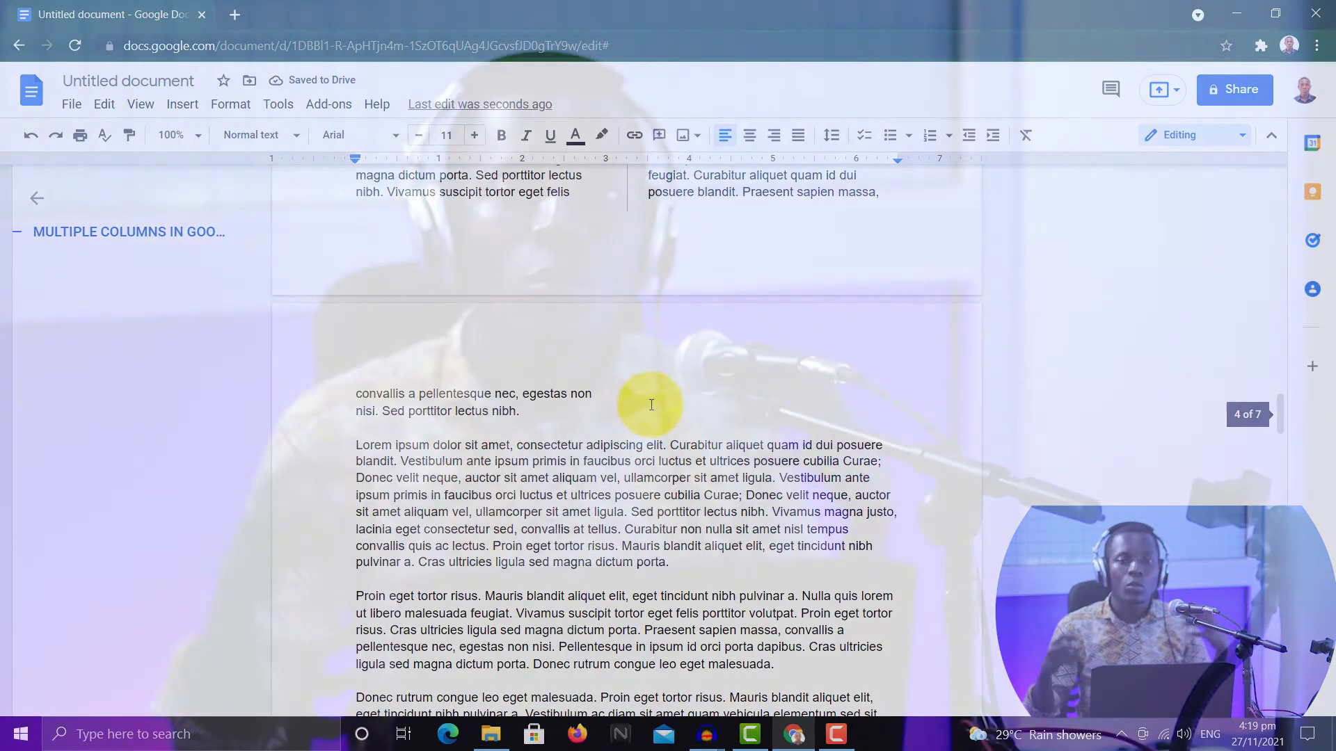